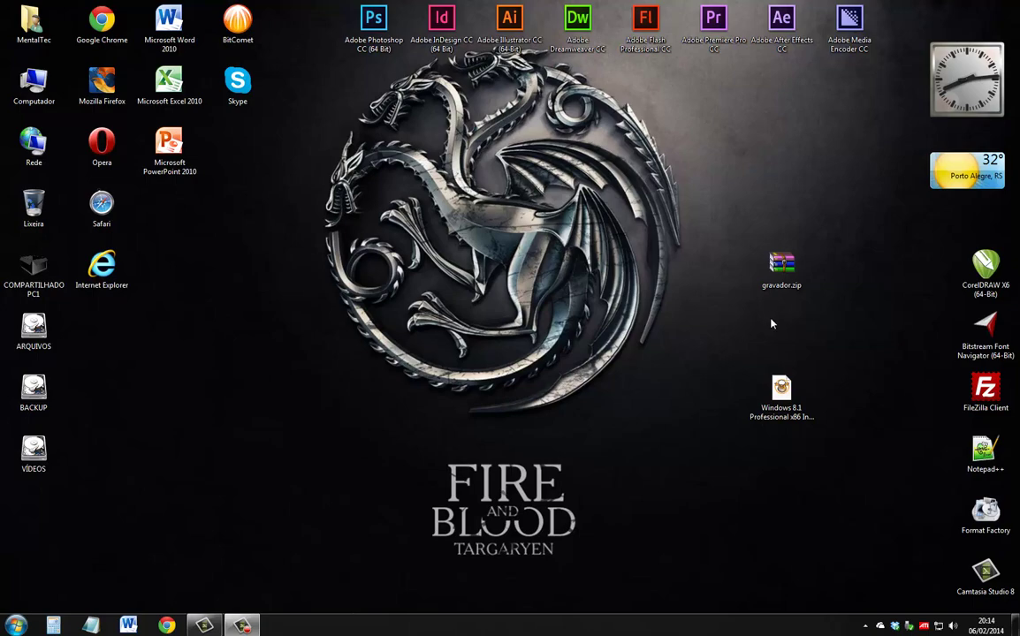
# Extract the BurningStudio Portable folder from gravador.zip to the desktop and place it just below the archive
pyautogui.moveTo(781, 391); pyautogui.dragTo(781, 329)
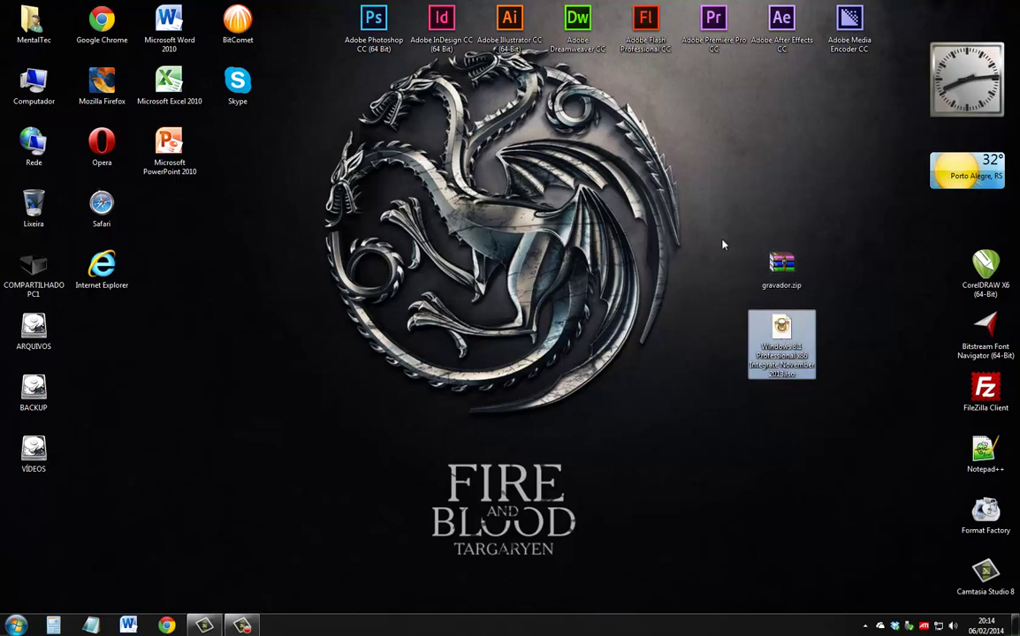
pyautogui.moveTo(777, 266); pyautogui.dragTo(769, 159)
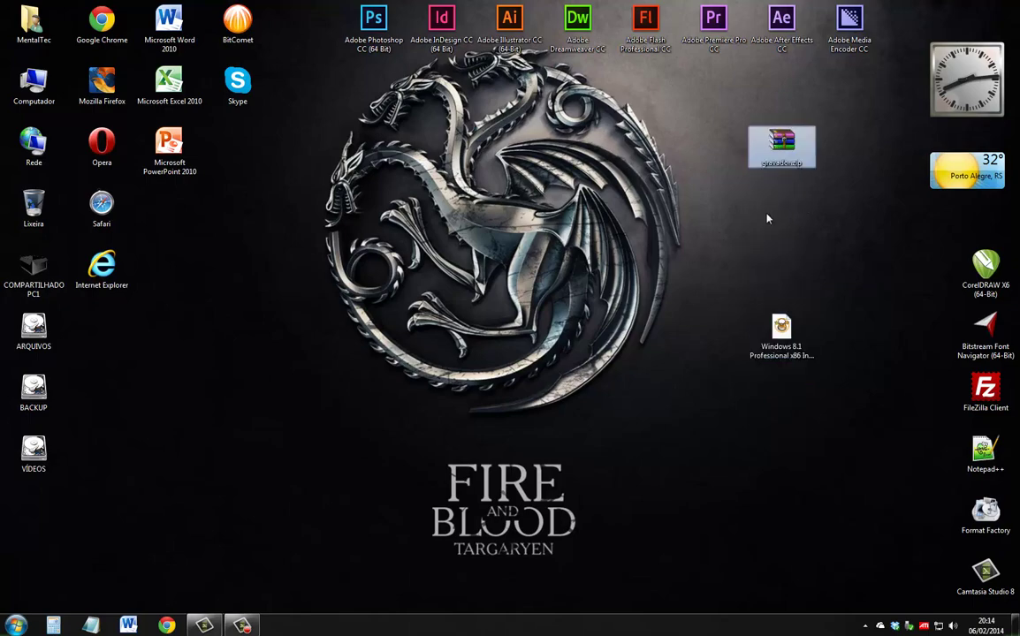
pyautogui.doubleClick(783, 151)
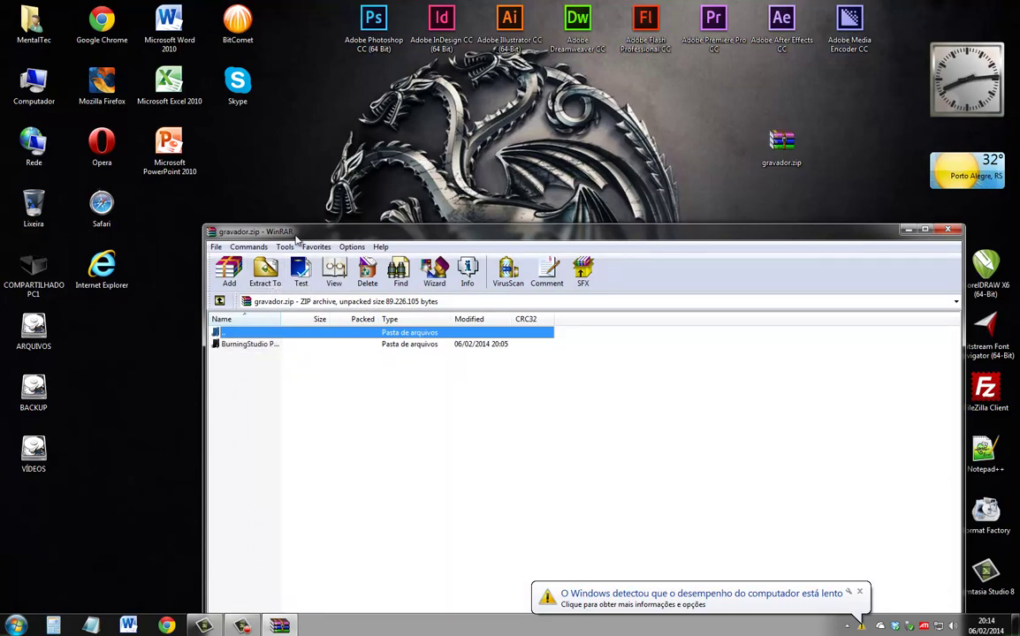
pyautogui.moveTo(296, 235); pyautogui.dragTo(268, 153)
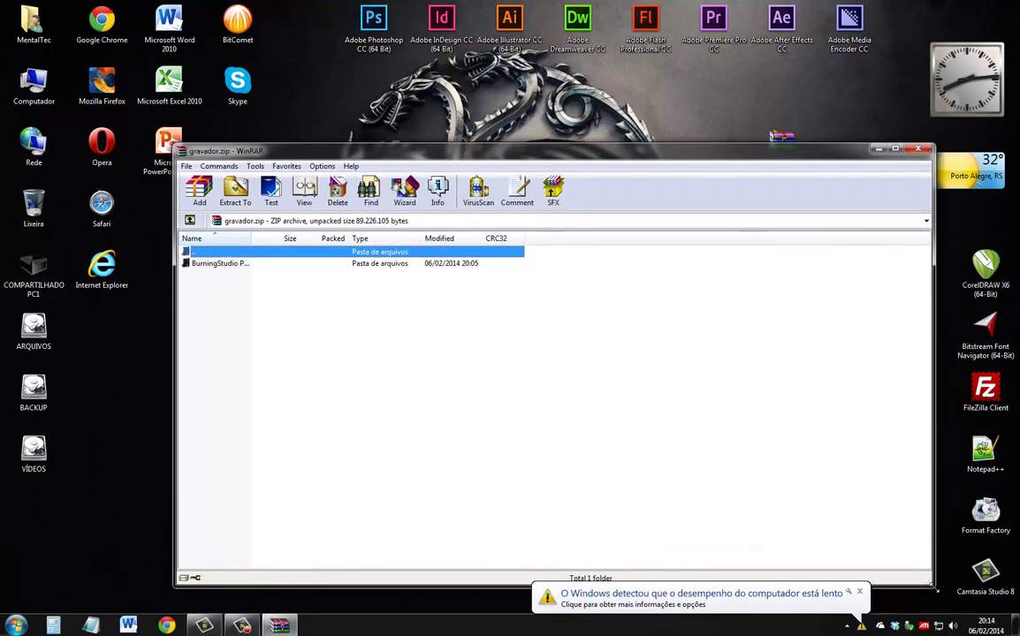
pyautogui.moveTo(931, 584); pyautogui.dragTo(601, 488)
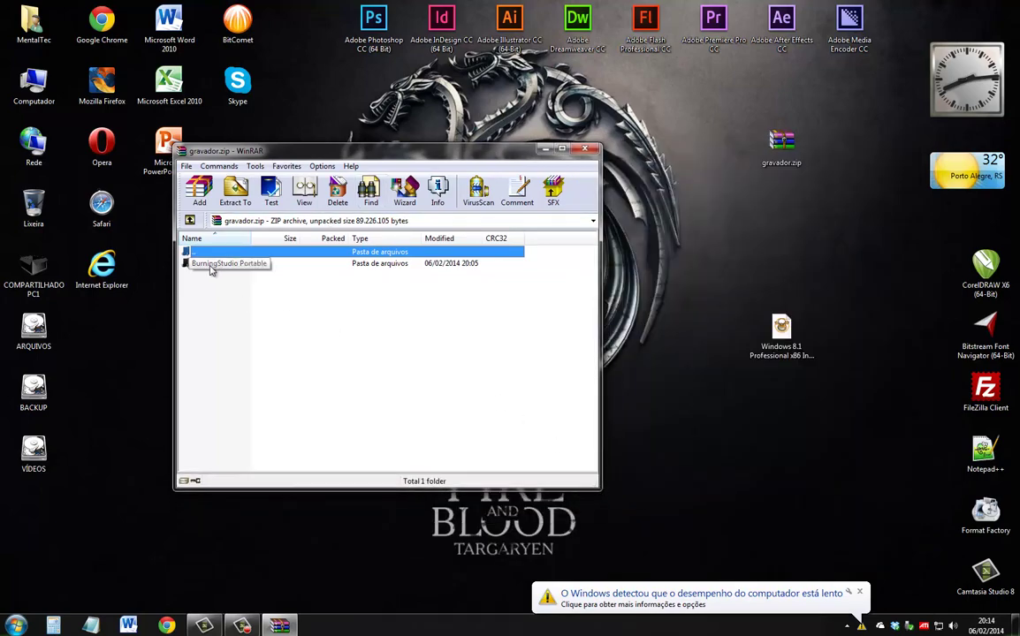
pyautogui.moveTo(211, 269); pyautogui.dragTo(717, 256)
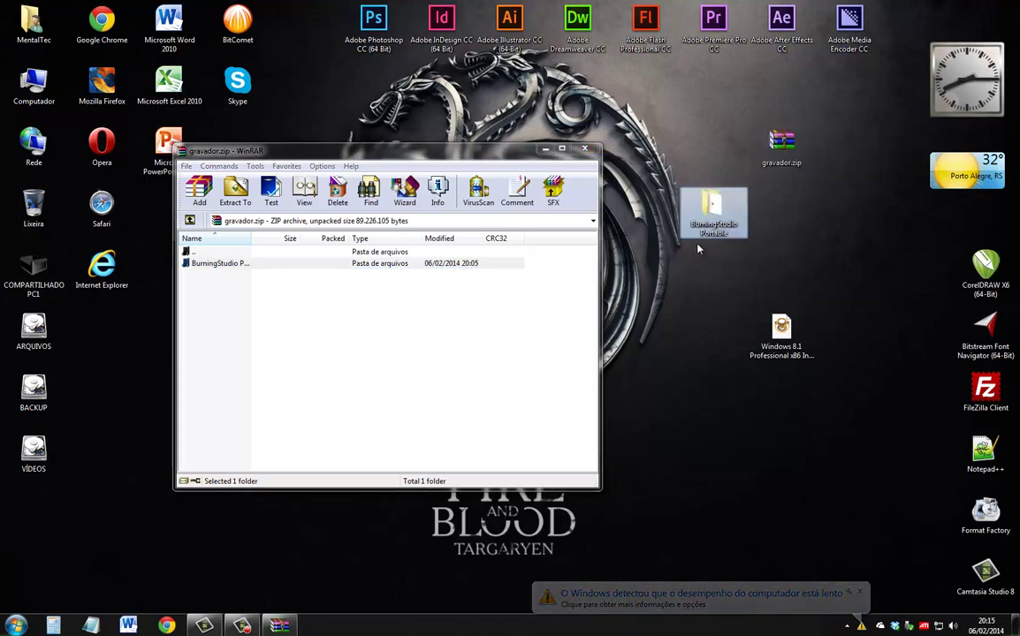
pyautogui.click(585, 150)
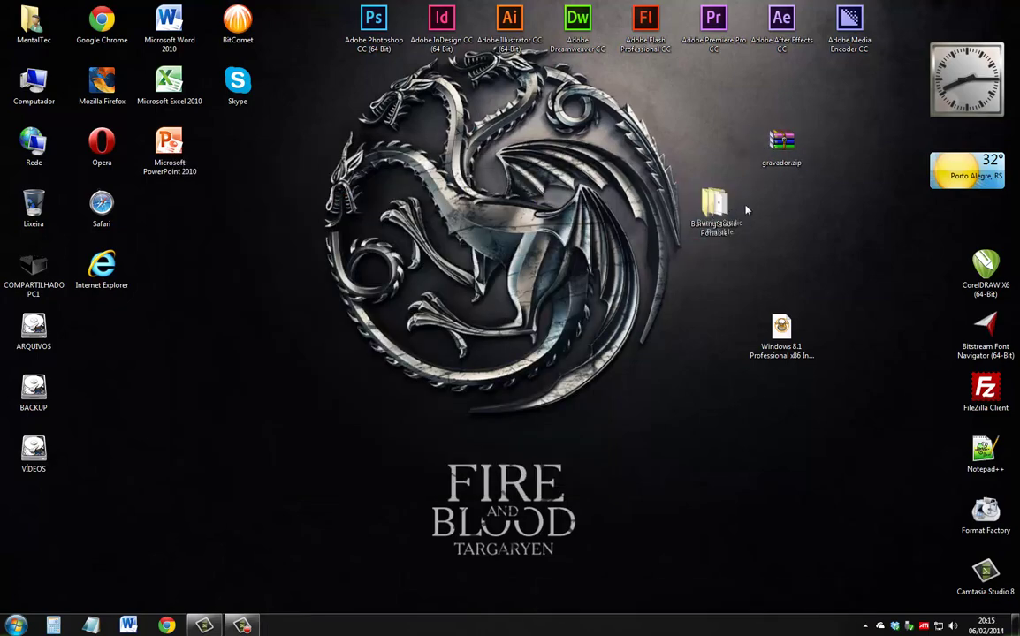
pyautogui.moveTo(705, 207); pyautogui.dragTo(772, 207)
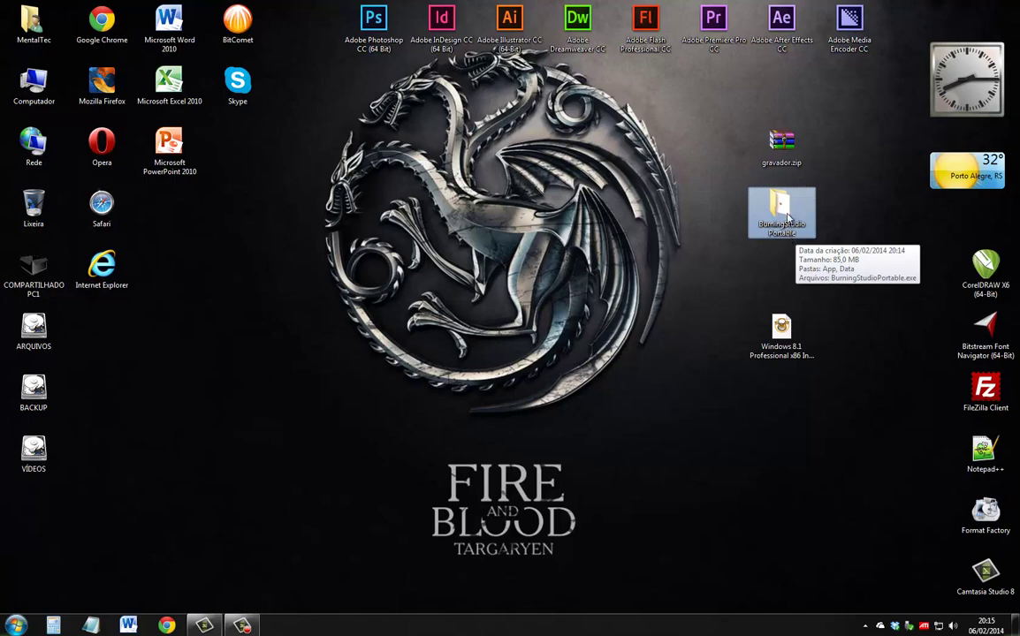
# Run BurningStudioPortable.exe from the BurningStudio Portable folder on the desktop and close the folder window
pyautogui.doubleClick(782, 212)
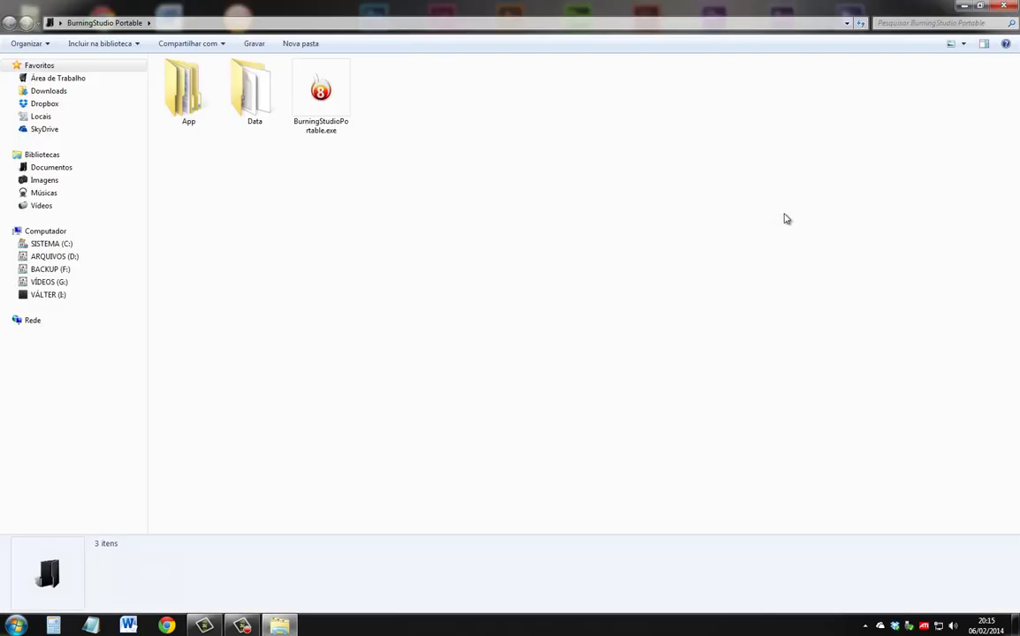
pyautogui.moveTo(546, 14); pyautogui.dragTo(398, 121)
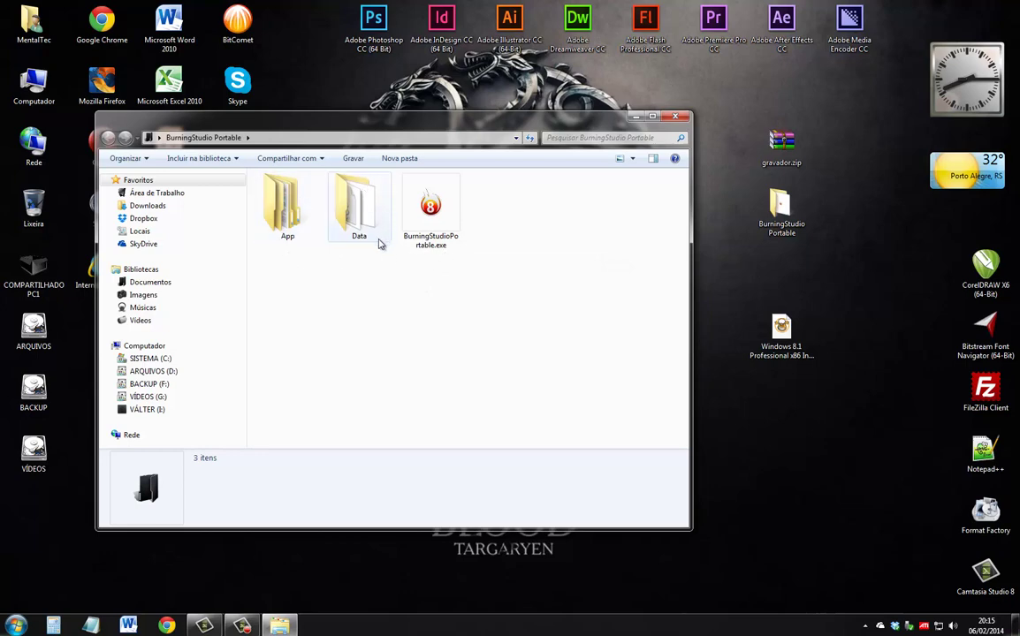
pyautogui.click(446, 217)
pyautogui.doubleClick(447, 216)
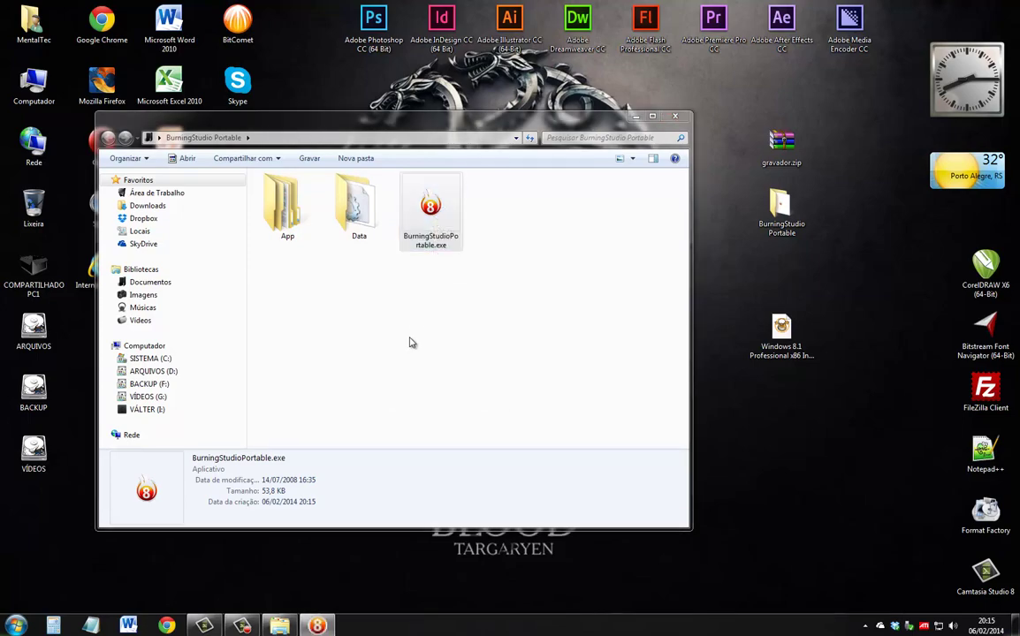
pyautogui.click(678, 118)
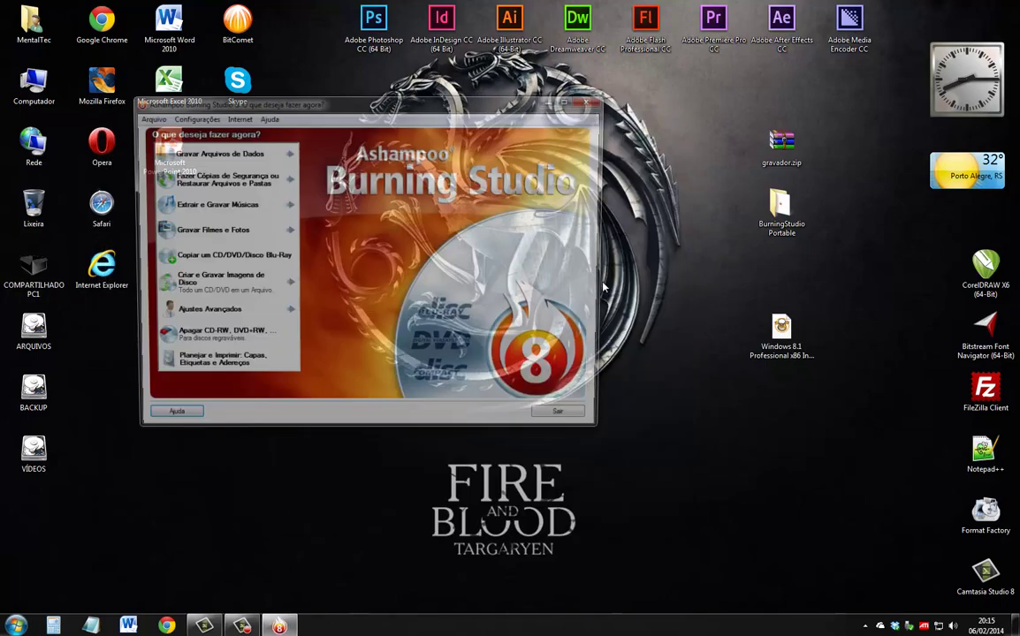
pyautogui.moveTo(404, 103); pyautogui.dragTo(562, 137)
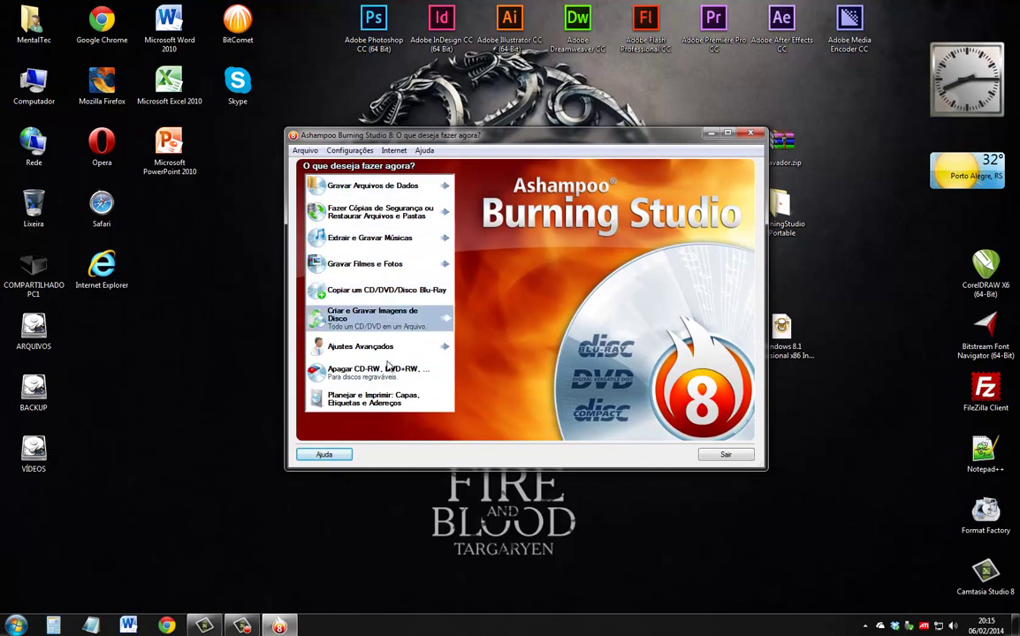
pyautogui.moveTo(411, 134); pyautogui.dragTo(377, 124)
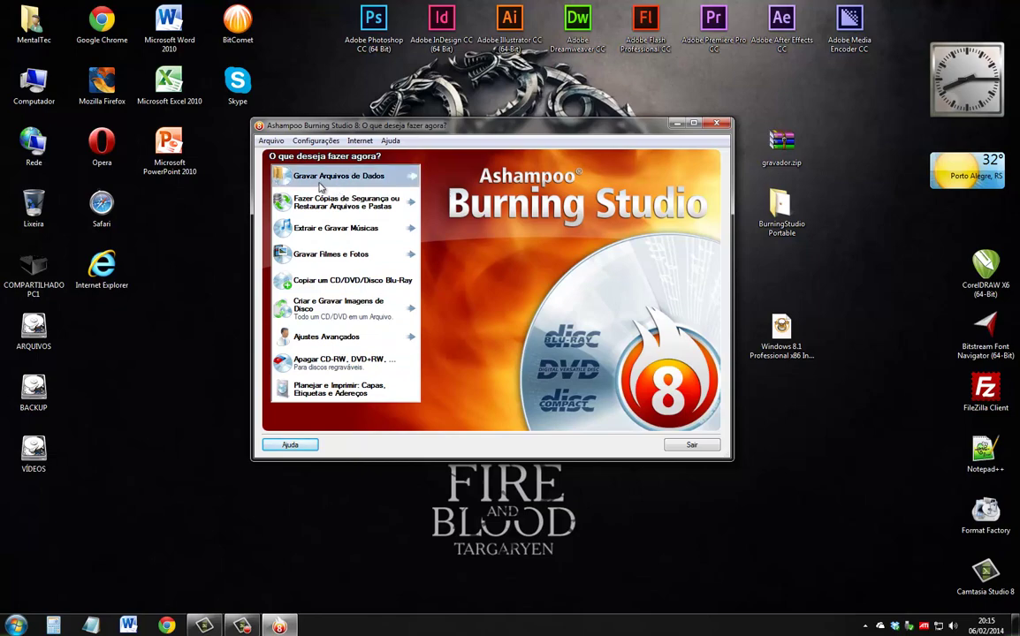
pyautogui.click(336, 180)
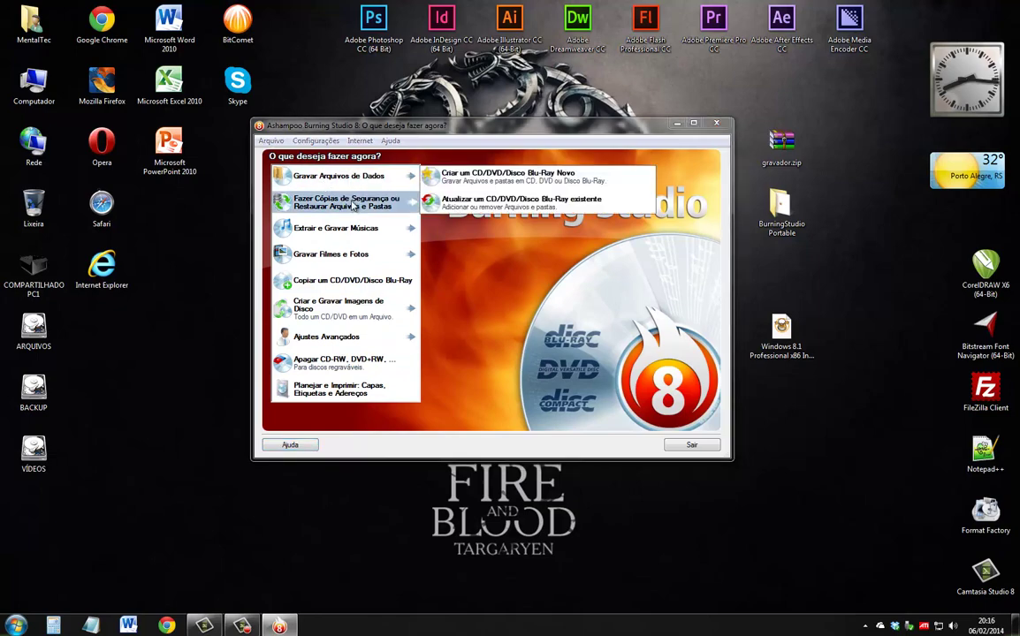
pyautogui.moveTo(354, 206)
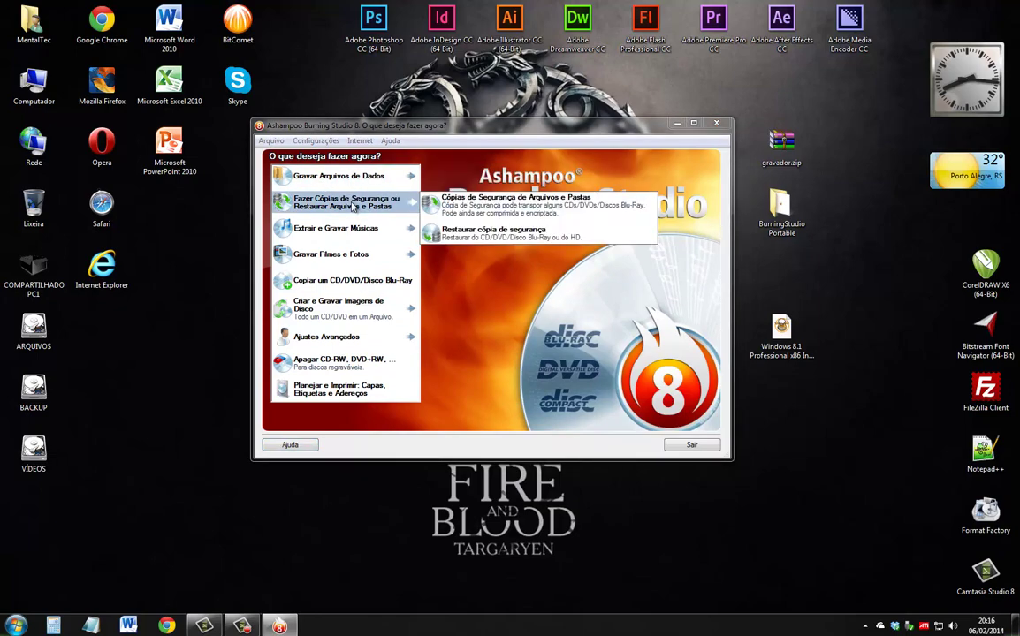
pyautogui.moveTo(361, 240)
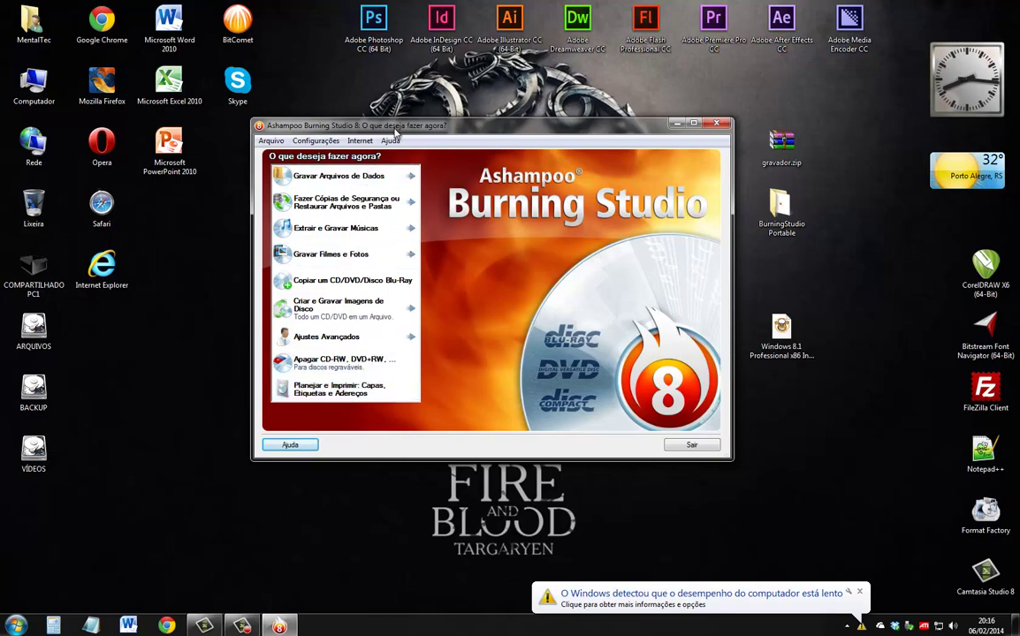
pyautogui.moveTo(387, 128)
pyautogui.mouseDown()
pyautogui.moveTo(381, 164)
pyautogui.moveTo(370, 163)
pyautogui.mouseUp()
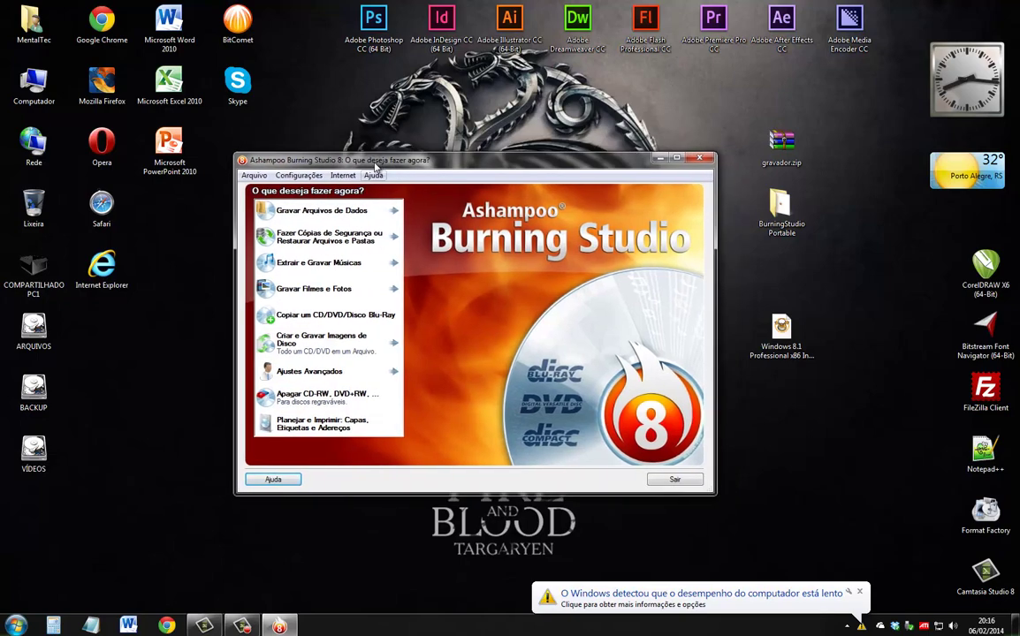
# Start a new CD/DVD/Blu-ray data project and add the BurningStudio Portable folder from the desktop to its file list
pyautogui.click(344, 216)
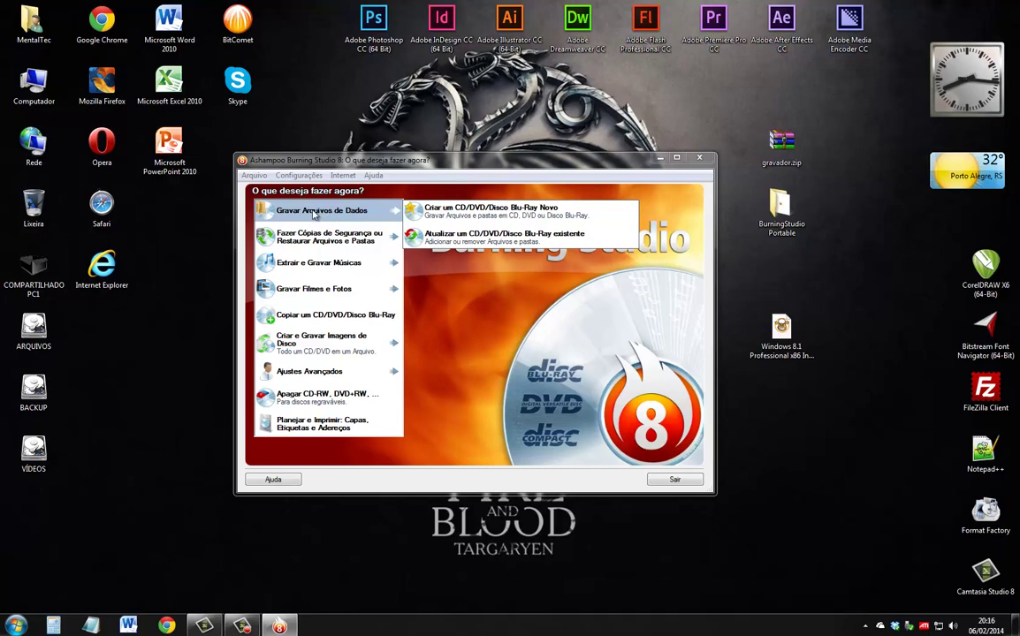
pyautogui.click(503, 217)
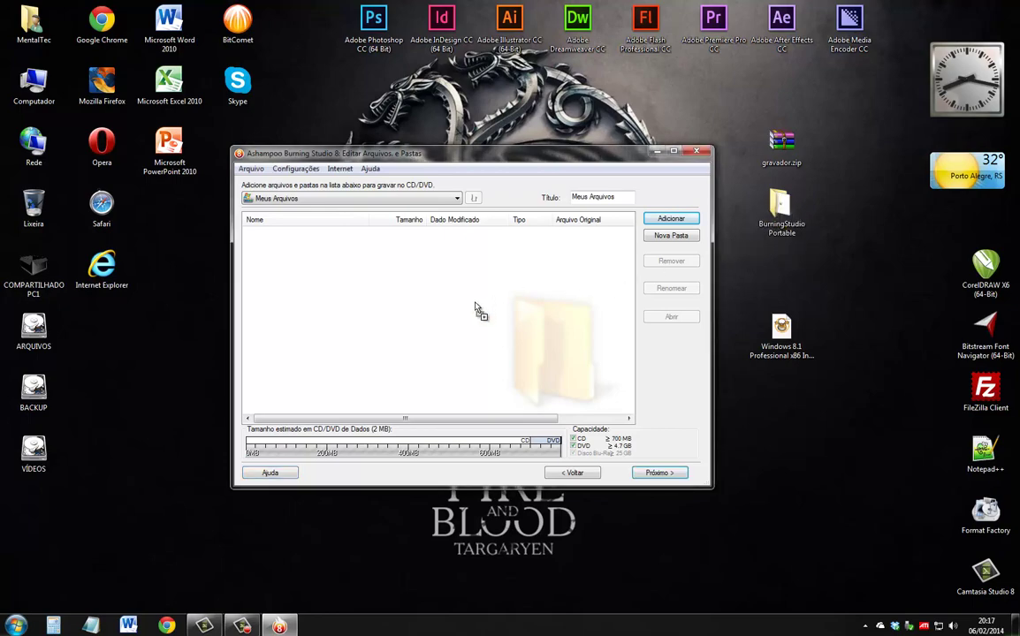
pyautogui.moveTo(472, 306); pyautogui.dragTo(466, 313)
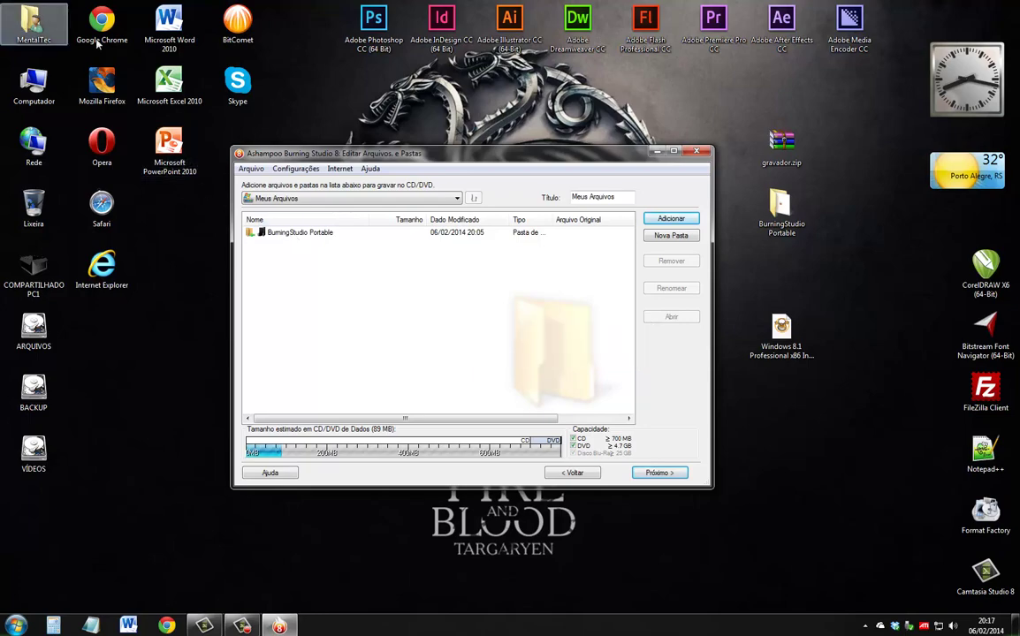
# Add the TREINAMENTO WINDOWS 8 folder from the MentalTec user folder to the disc's file list
pyautogui.doubleClick(31, 23)
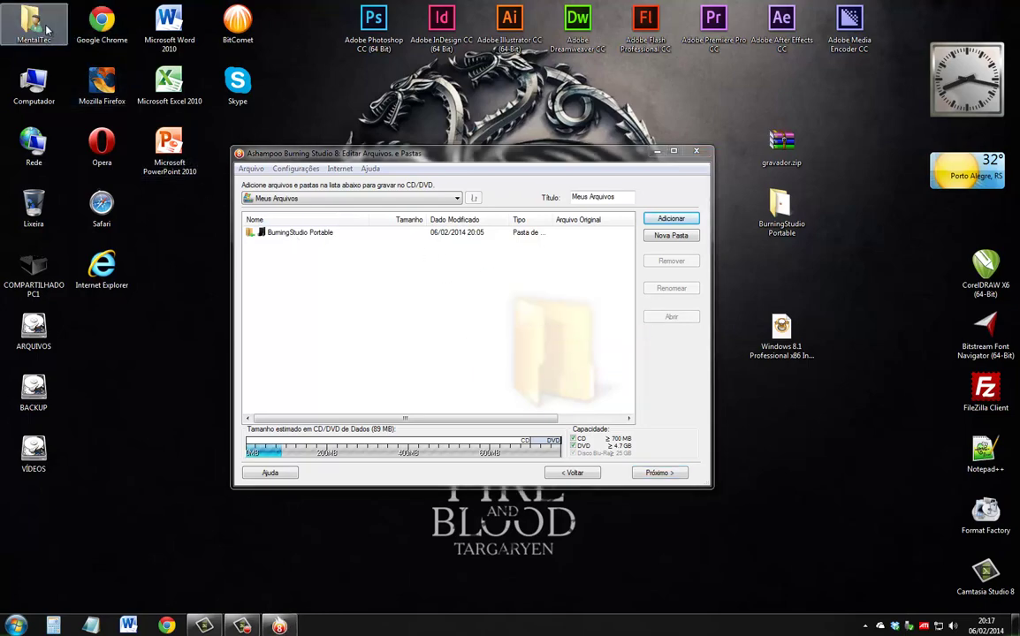
pyautogui.moveTo(389, 119); pyautogui.dragTo(784, 77)
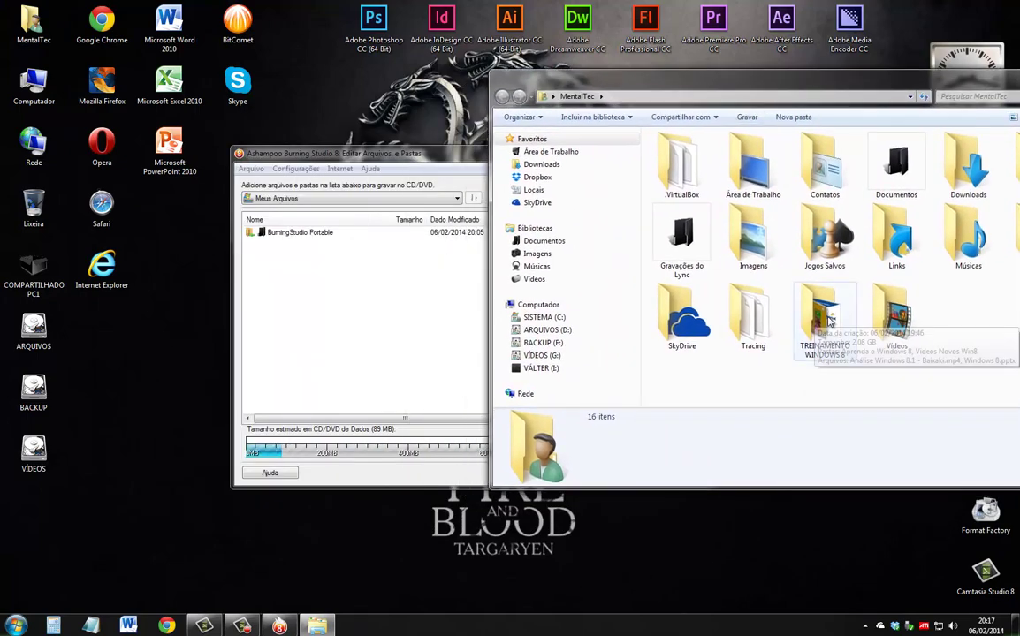
pyautogui.moveTo(828, 318); pyautogui.dragTo(303, 333)
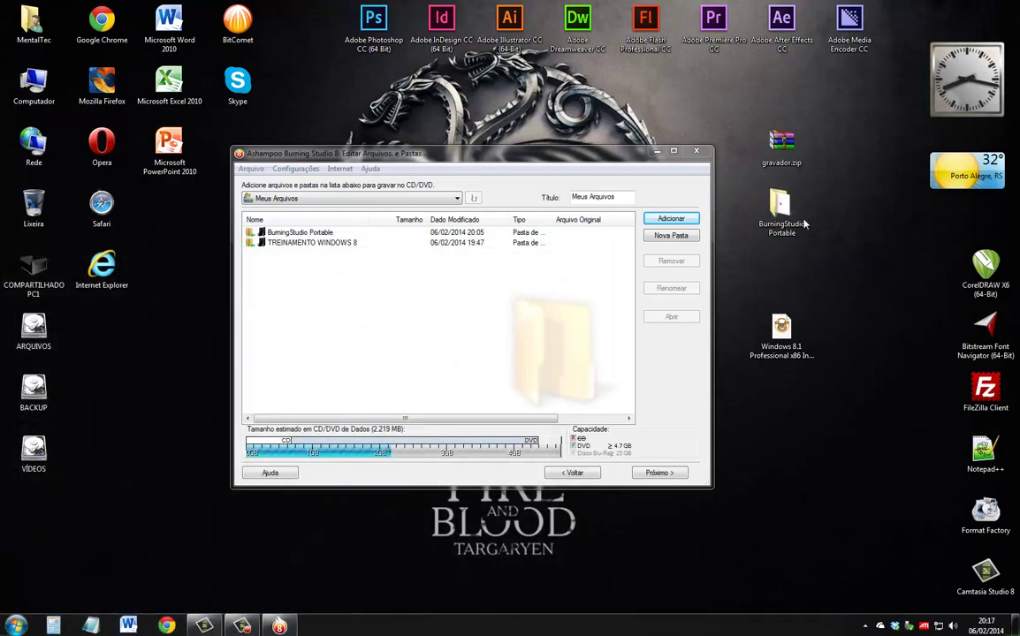
pyautogui.click(668, 218)
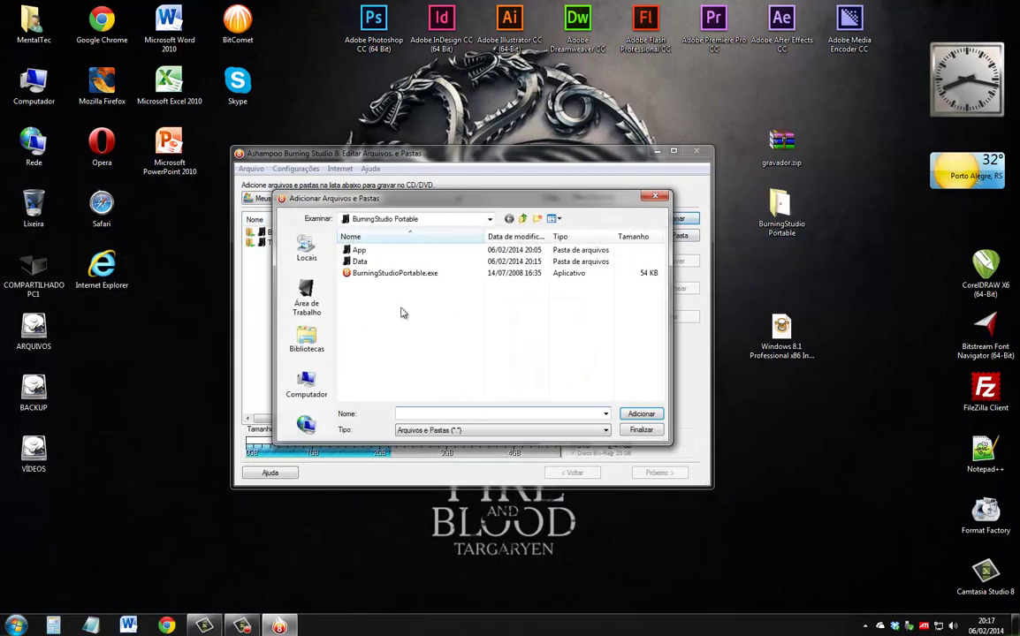
pyautogui.click(488, 219)
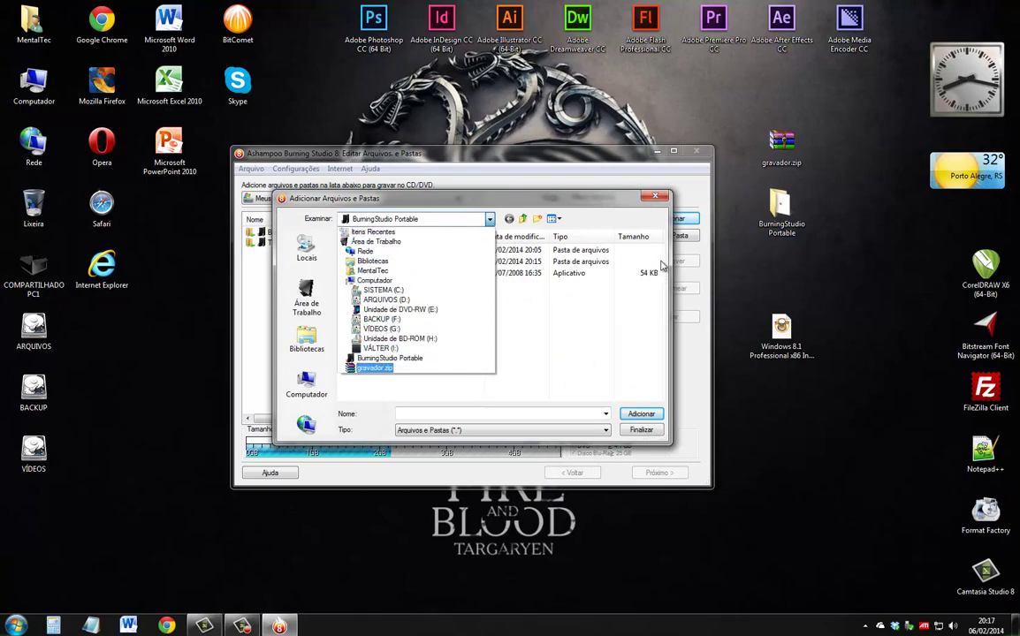
pyautogui.click(639, 432)
pyautogui.click(640, 431)
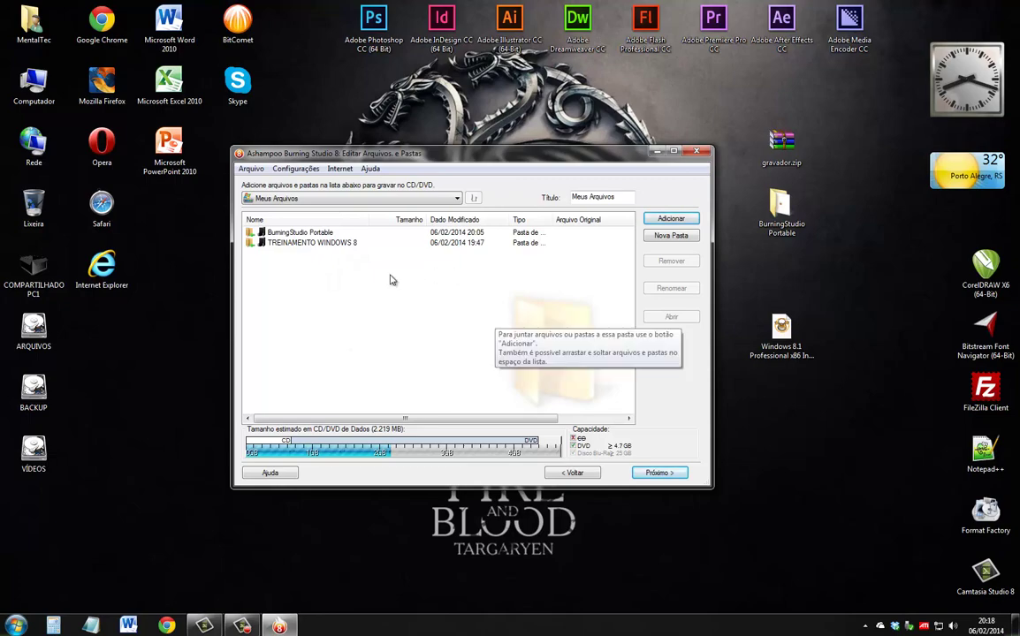
# Remove the BurningStudio Portable folder from the disc's file list and set the disc title to DADOS
pyautogui.click(291, 233)
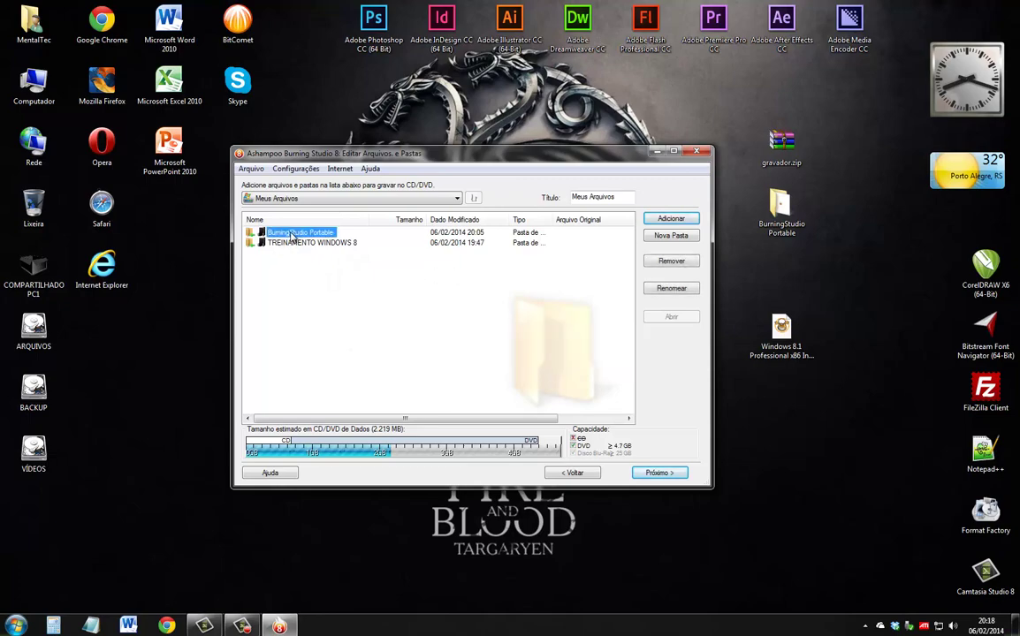
pyautogui.press('Delete')
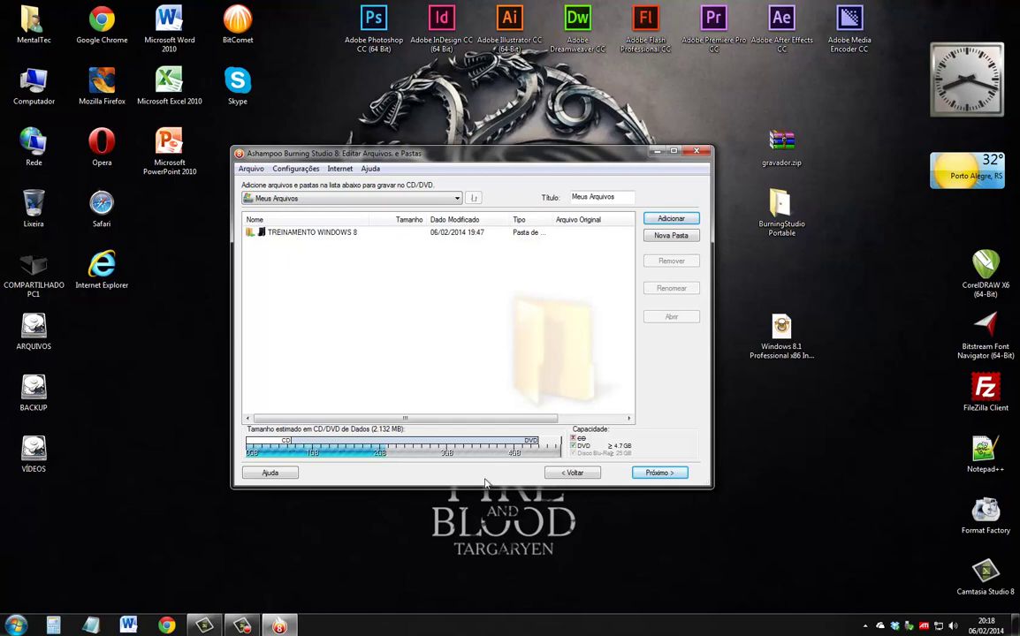
pyautogui.moveTo(616, 196); pyautogui.dragTo(564, 197)
pyautogui.write('WIN')
pyautogui.press('BackSpace')
pyautogui.press('BackSpace')
pyautogui.press('BackSpace')
pyautogui.write('DADOS')
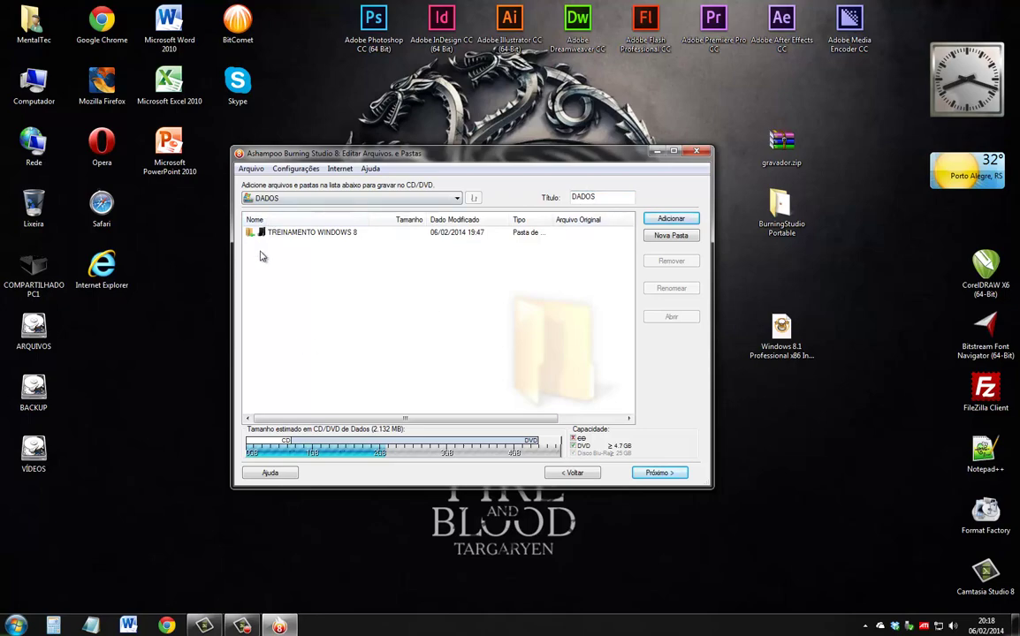
# Examine the burner and write options for the data DVD, and return to the main task list without burning
pyautogui.click(657, 474)
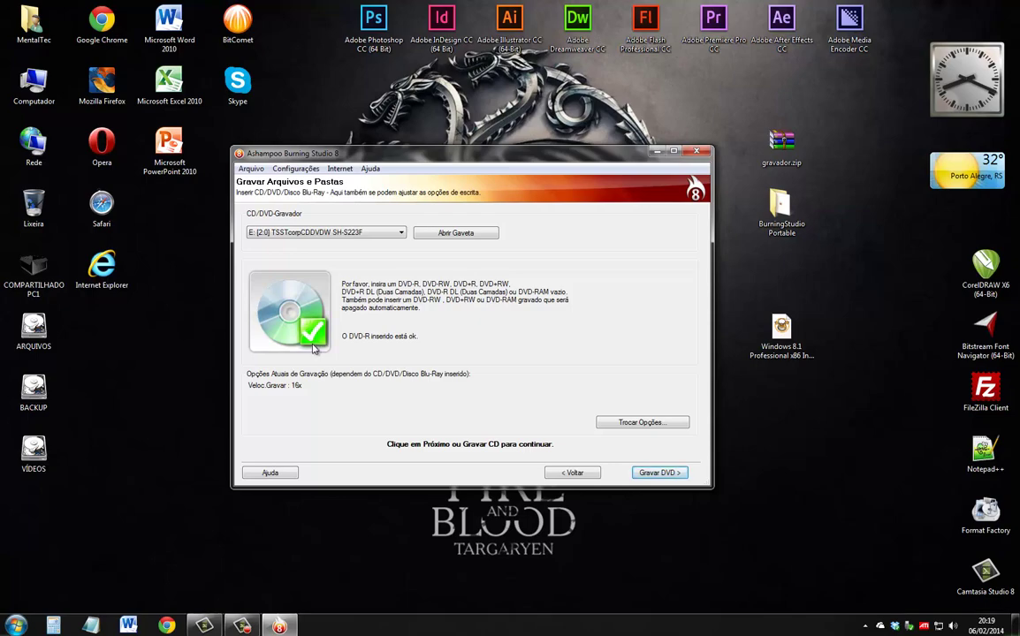
pyautogui.click(563, 476)
pyautogui.click(563, 476)
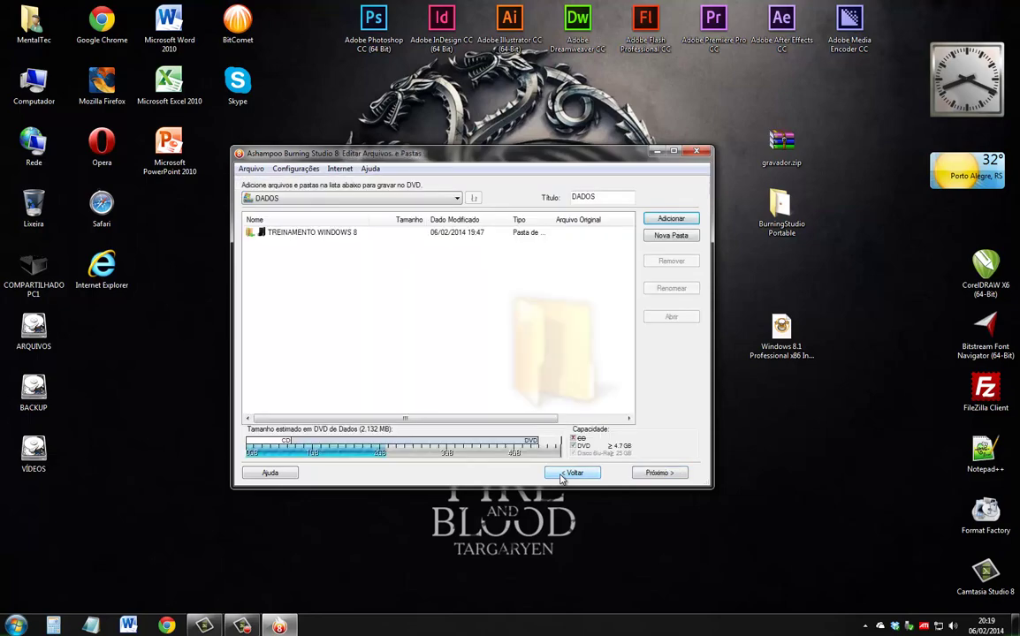
pyautogui.click(478, 350)
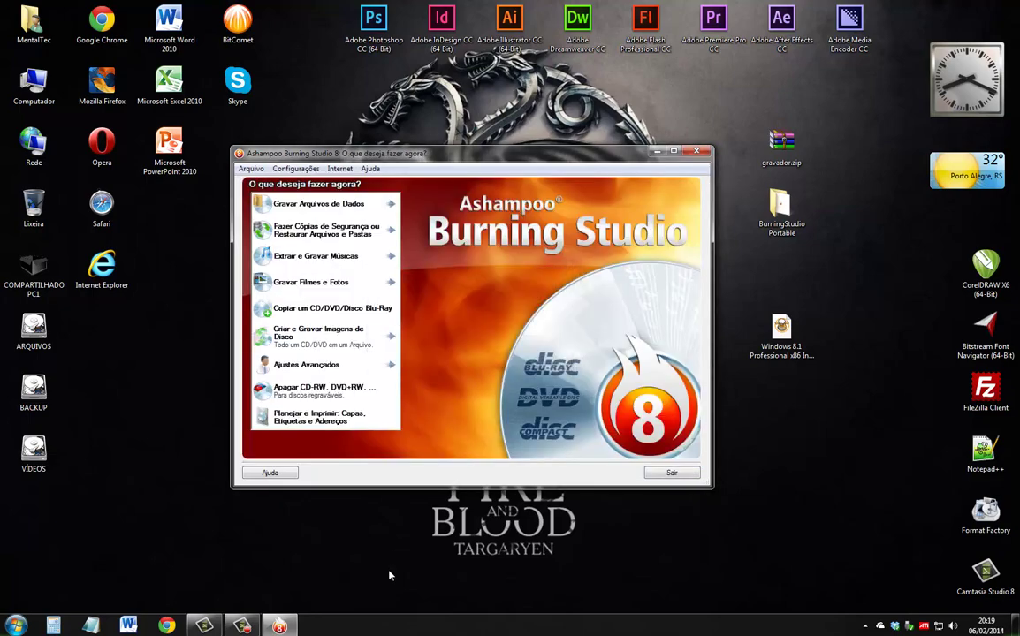
# Start a disc copy with the Copiar um CD/DVD/Disco Blu-Ray function
pyautogui.moveTo(365, 340)
pyautogui.moveTo(354, 203)
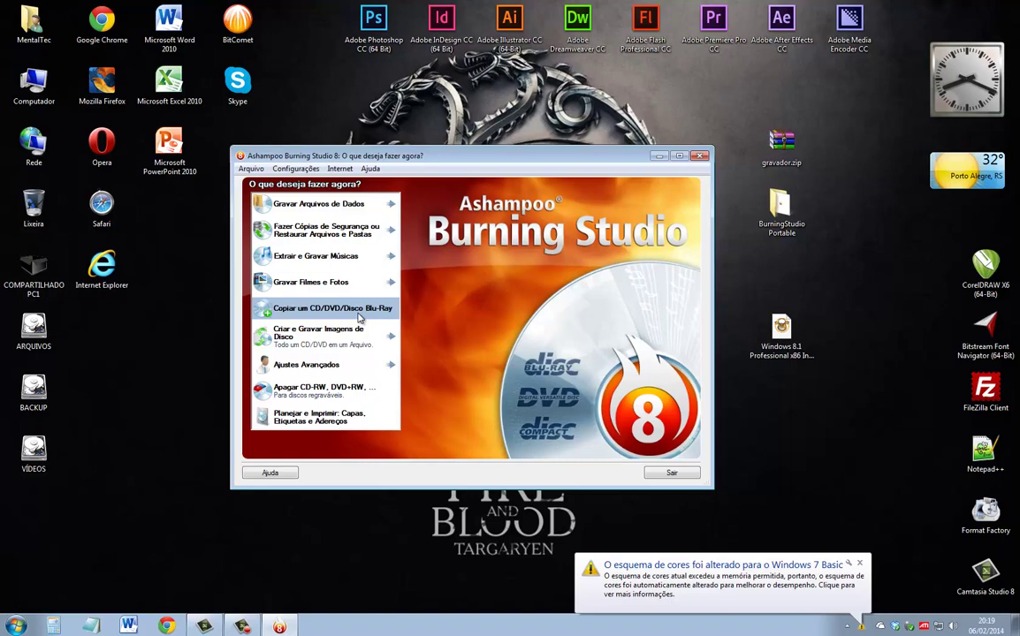
pyautogui.click(359, 311)
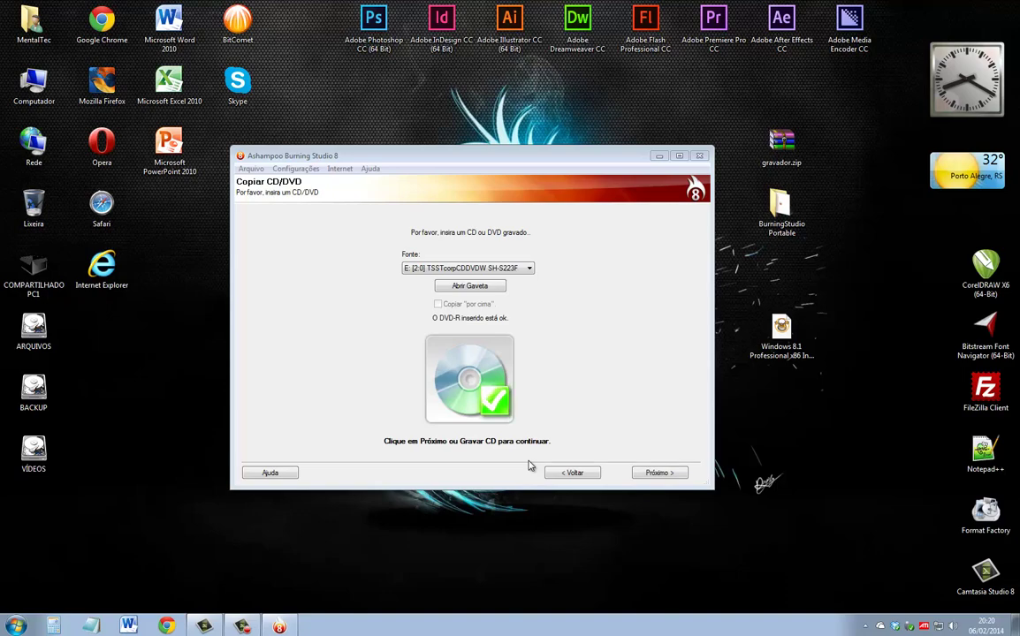
# Read the source DVD-R in drive E: for the disc copy
pyautogui.click(646, 474)
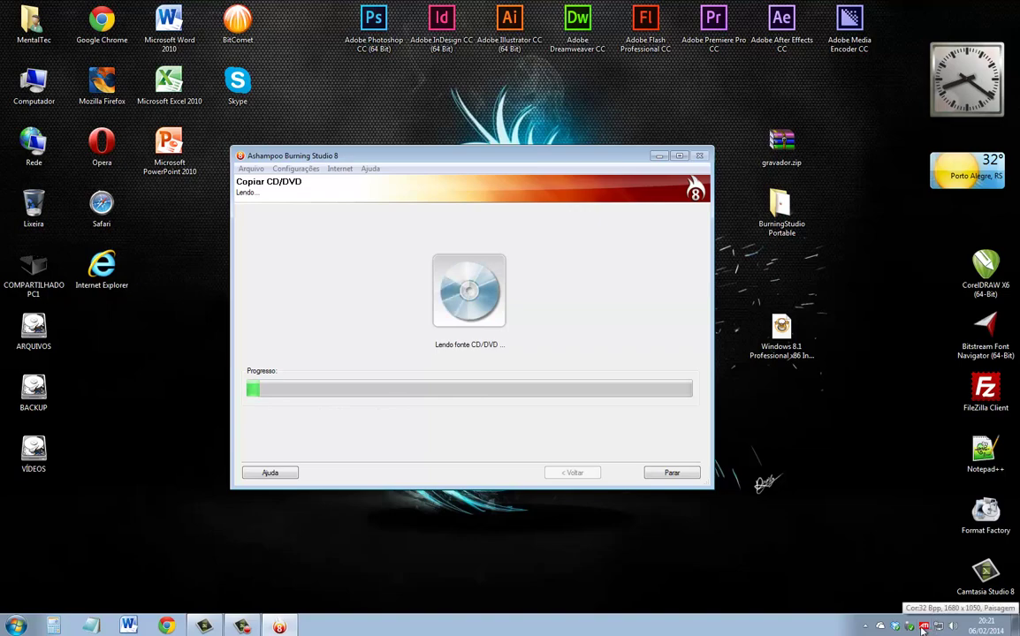
pyautogui.click(866, 627)
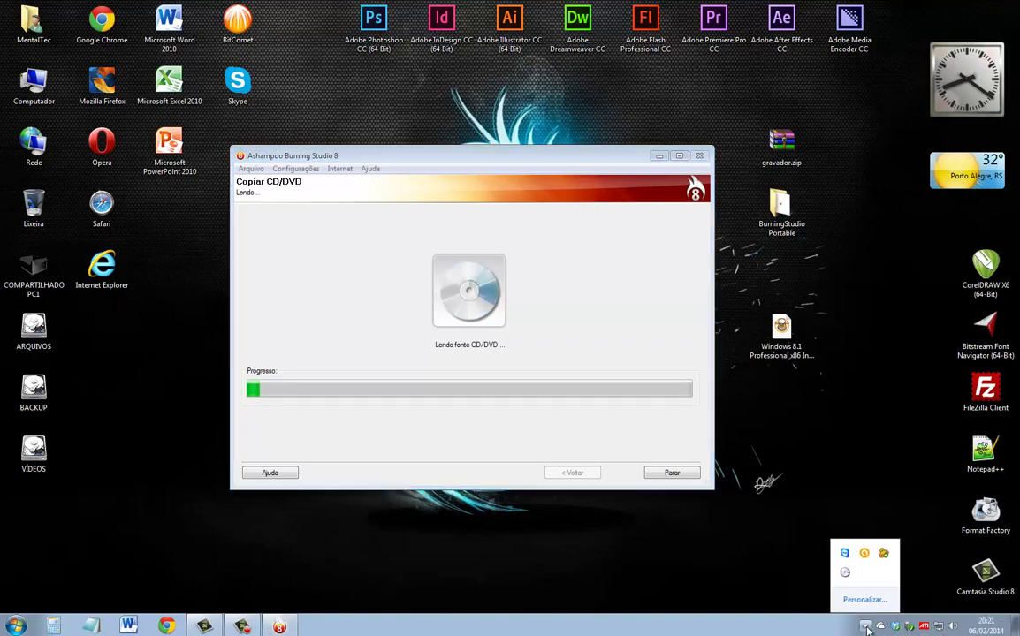
pyautogui.click(778, 521)
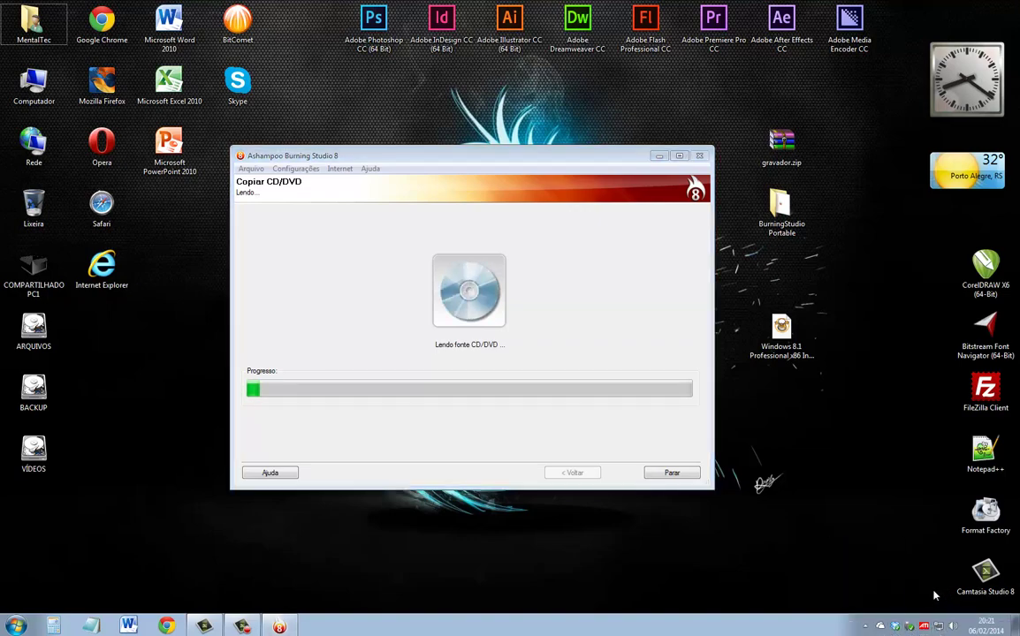
pyautogui.click(242, 626)
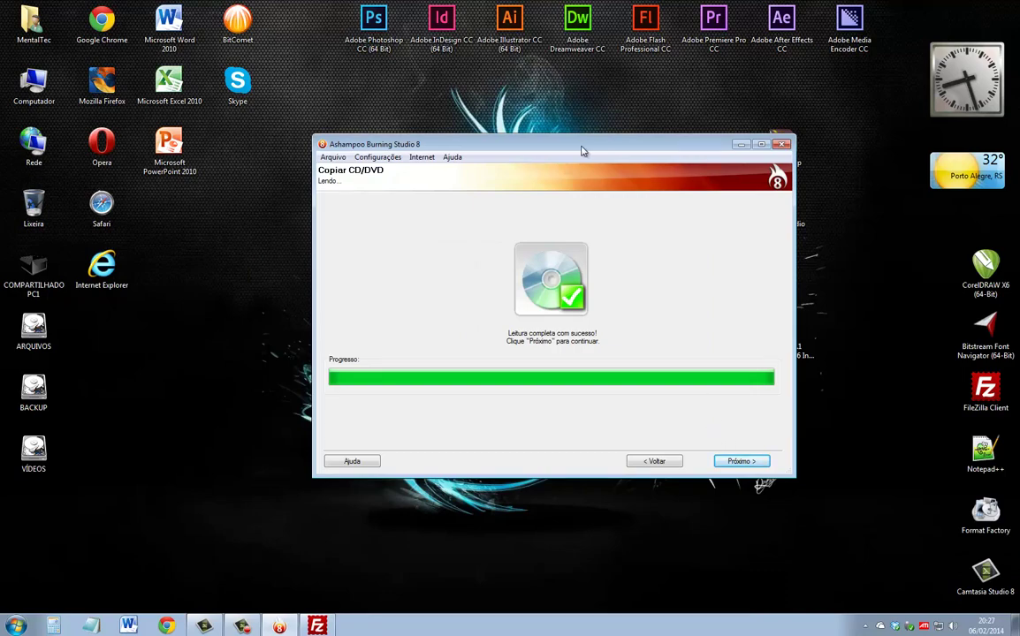
# Examine the burner and write settings for the disc copy, and return to the main task list without burning
pyautogui.moveTo(581, 150)
pyautogui.mouseDown()
pyautogui.moveTo(498, 141)
pyautogui.moveTo(464, 152)
pyautogui.mouseUp()
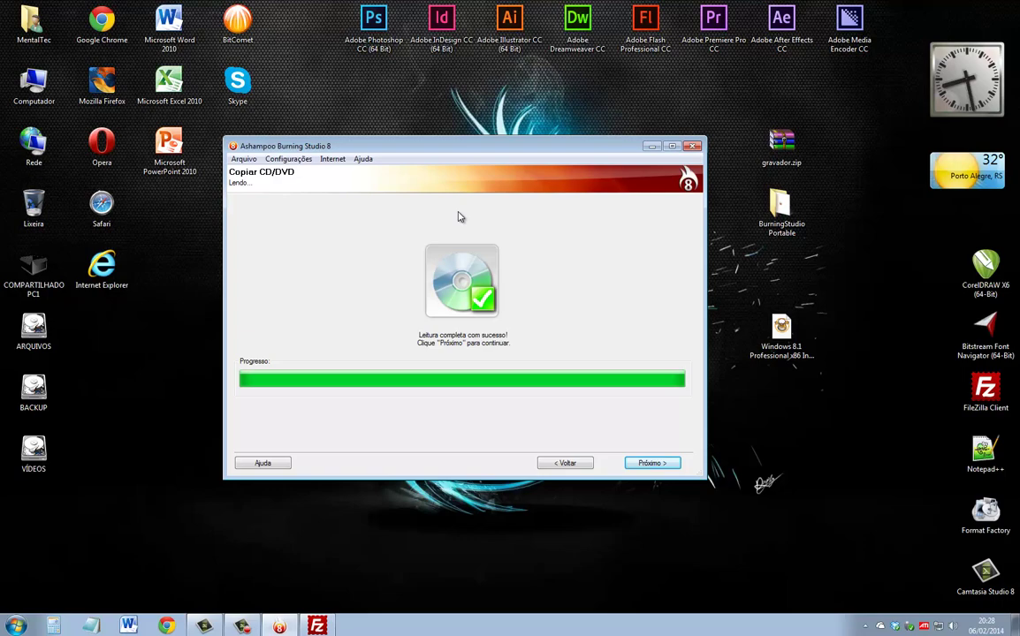
pyautogui.click(652, 463)
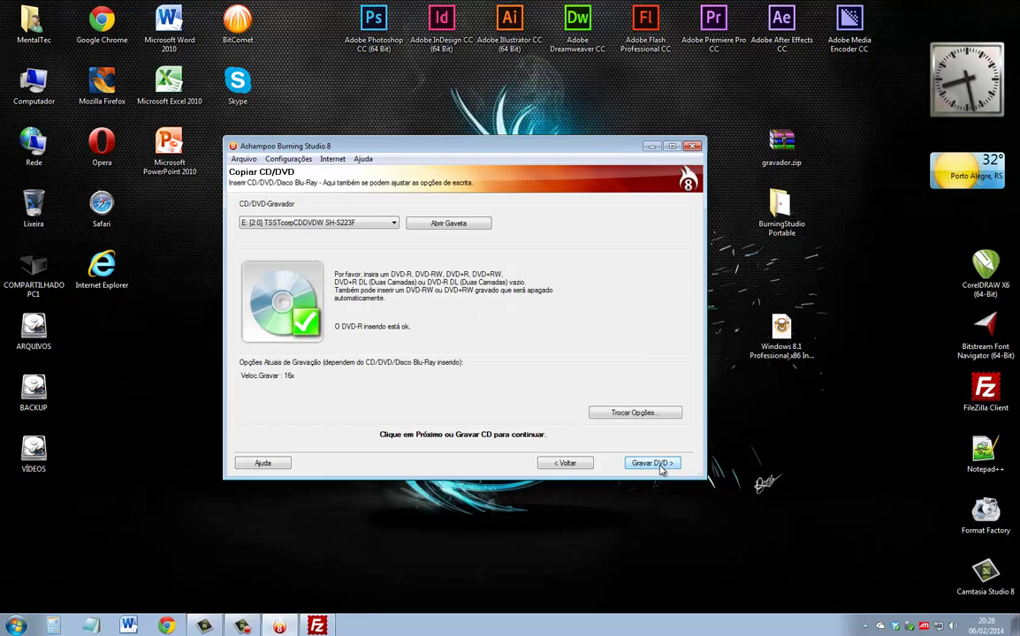
pyautogui.click(565, 464)
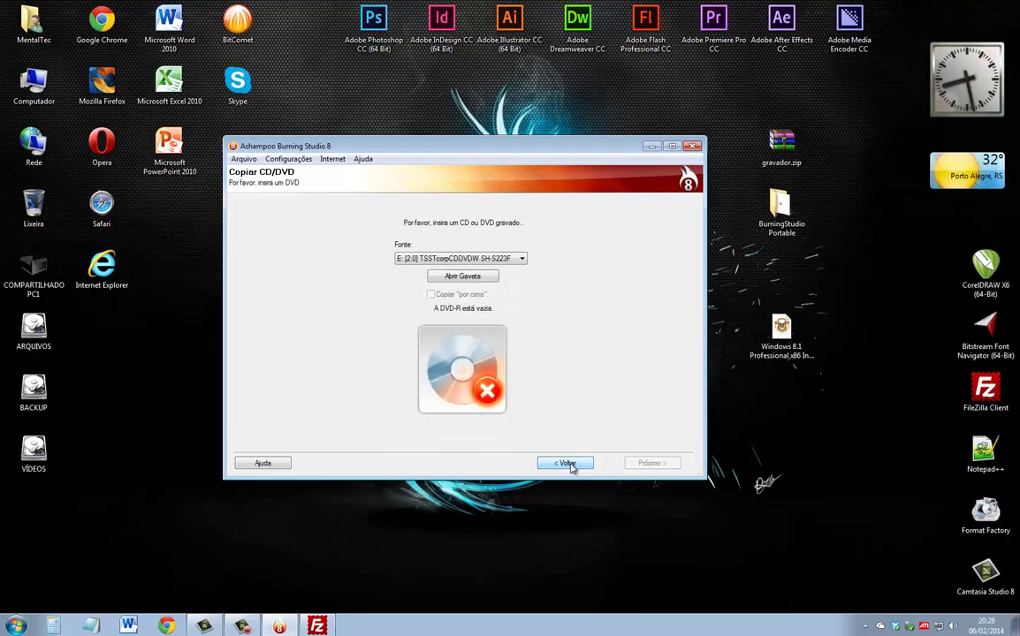
pyautogui.click(566, 464)
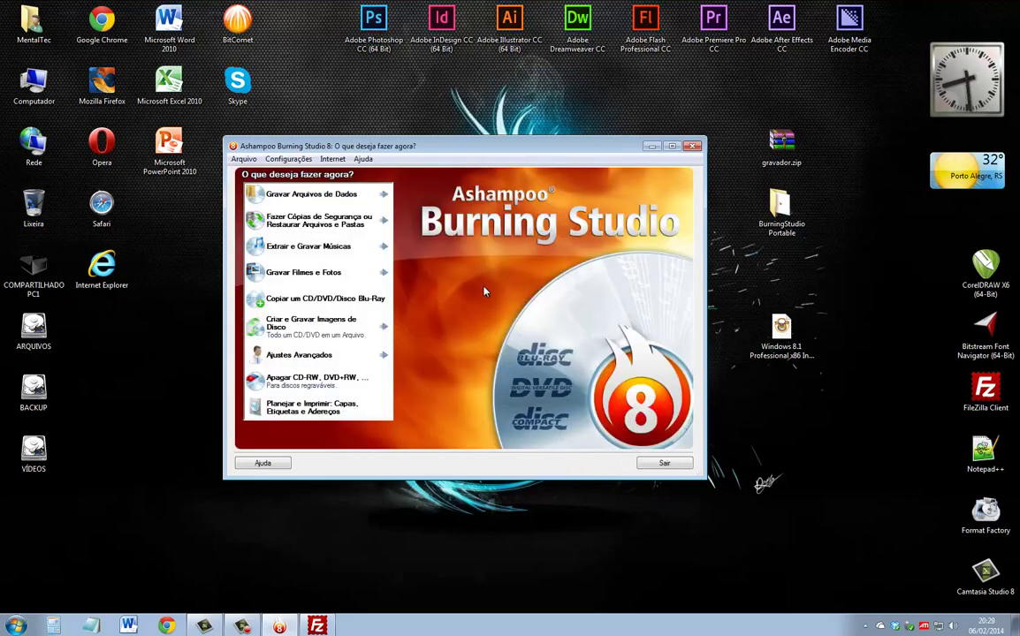
# Start the Gravar um CD/DVD/Disco Blu-Ray da Imagem de Disco function to burn a disc from an image file
pyautogui.moveTo(446, 158)
pyautogui.mouseDown()
pyautogui.moveTo(421, 161)
pyautogui.moveTo(400, 191)
pyautogui.moveTo(433, 148)
pyautogui.mouseUp()
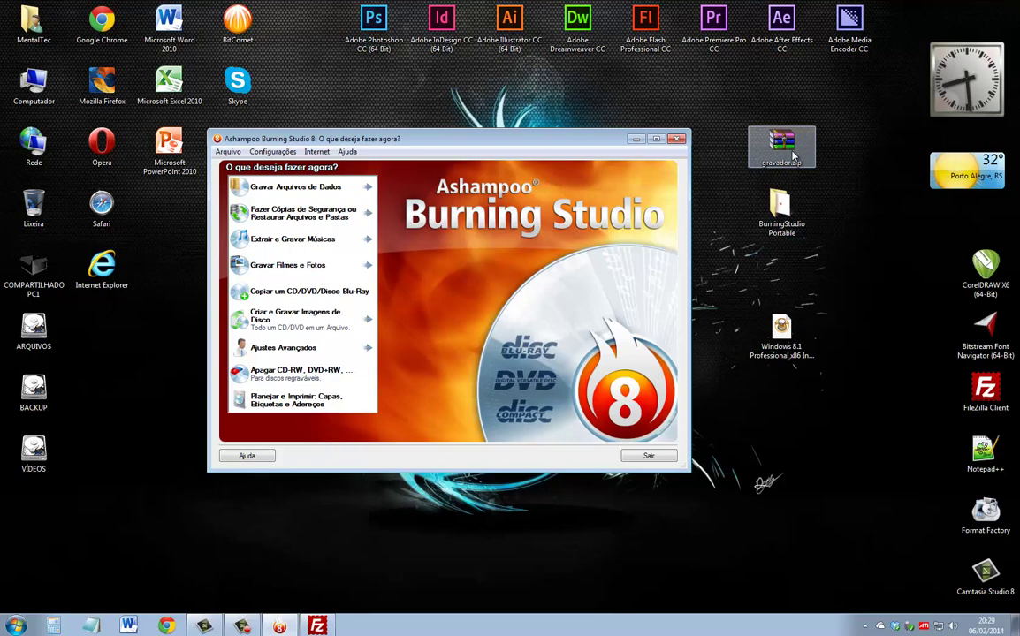
pyautogui.click(780, 335)
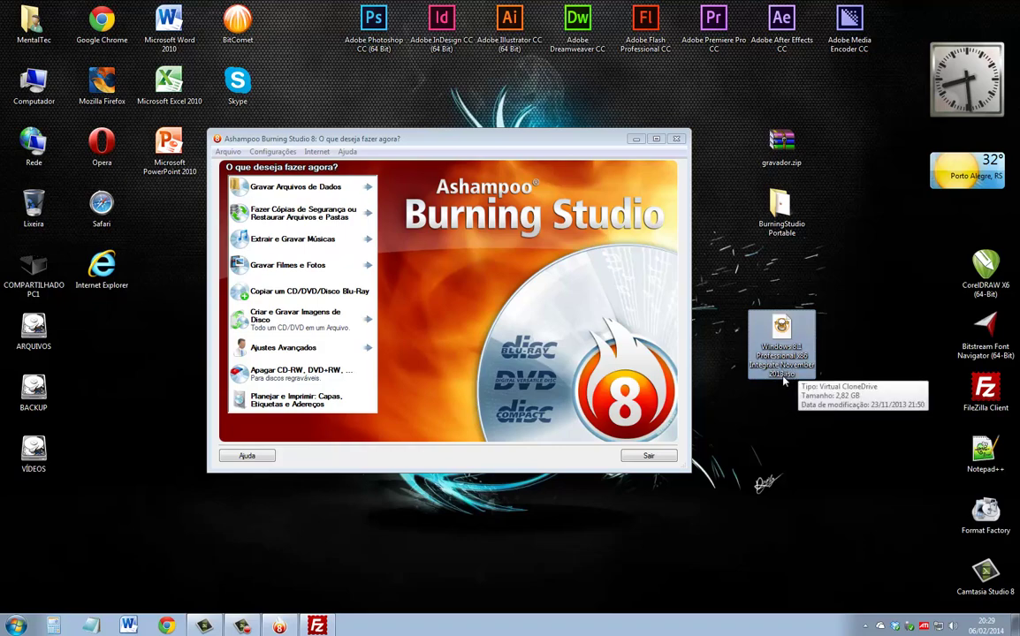
pyautogui.moveTo(415, 138); pyautogui.dragTo(416, 162)
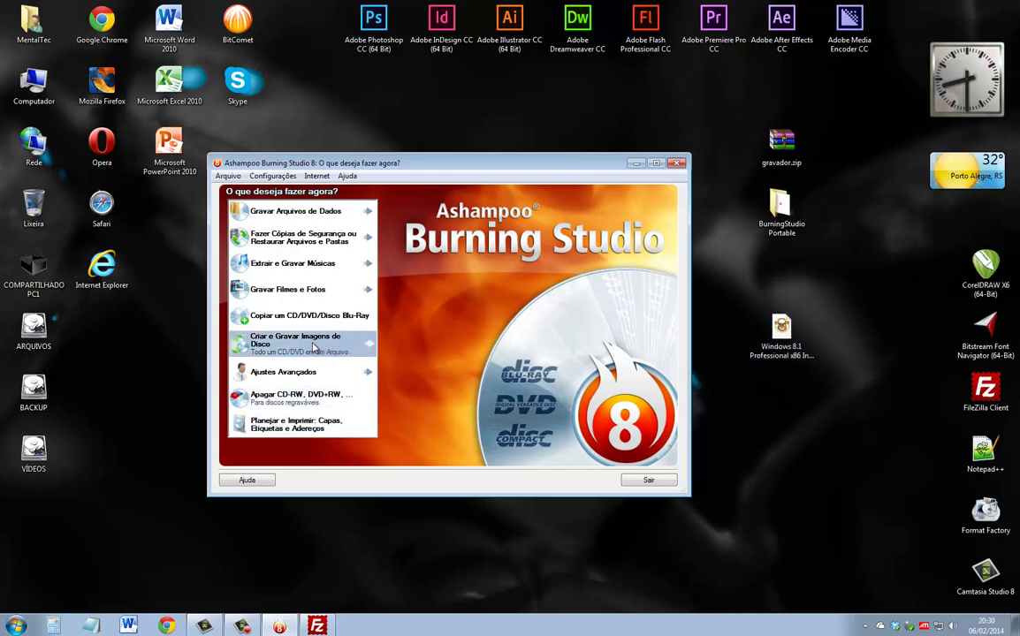
pyautogui.moveTo(305, 350)
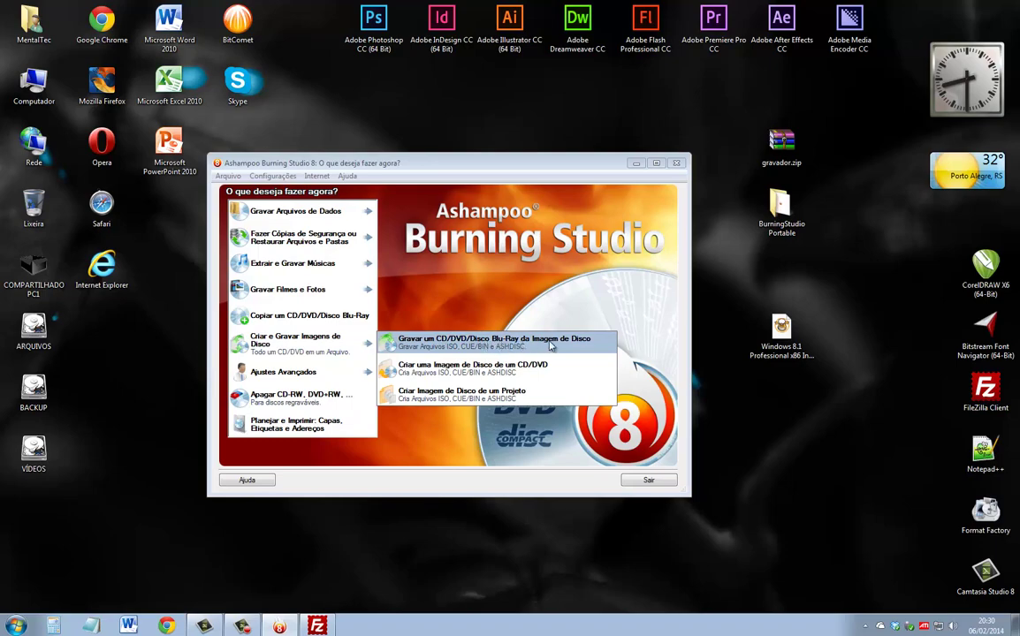
pyautogui.click(462, 348)
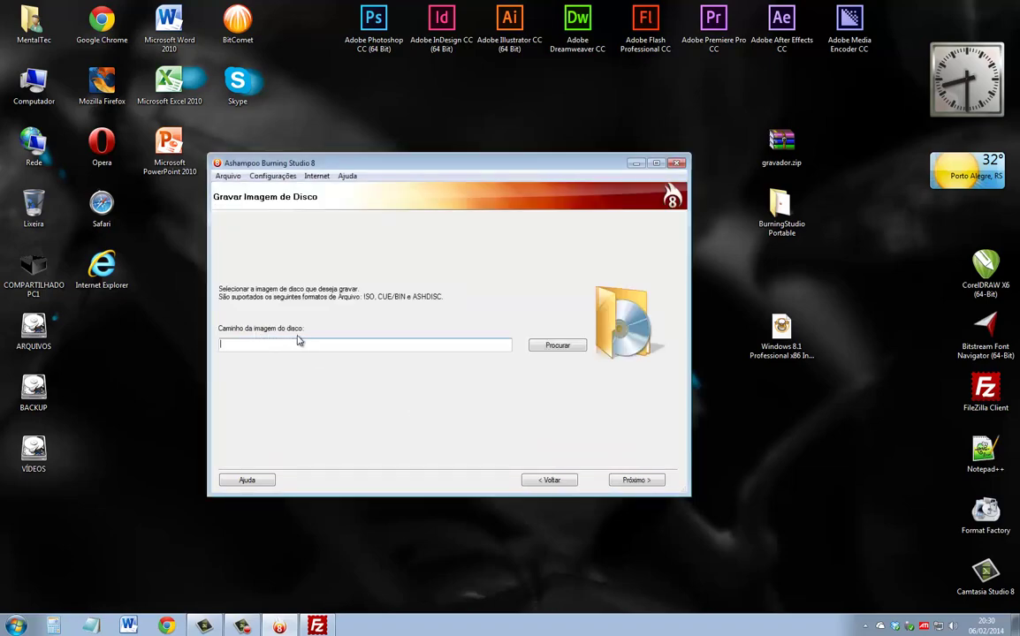
# Choose Windows 8.1 Professional x86 Integrate November 2013.iso from the desktop as the disc image and proceed to the burner settings
pyautogui.click(560, 346)
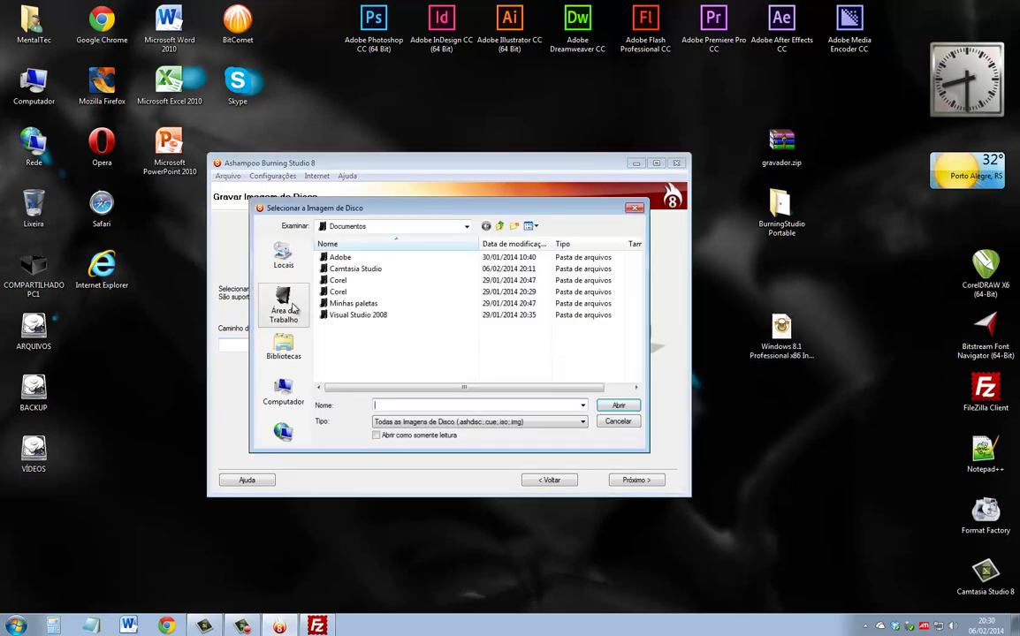
pyautogui.click(295, 307)
pyautogui.click(510, 380)
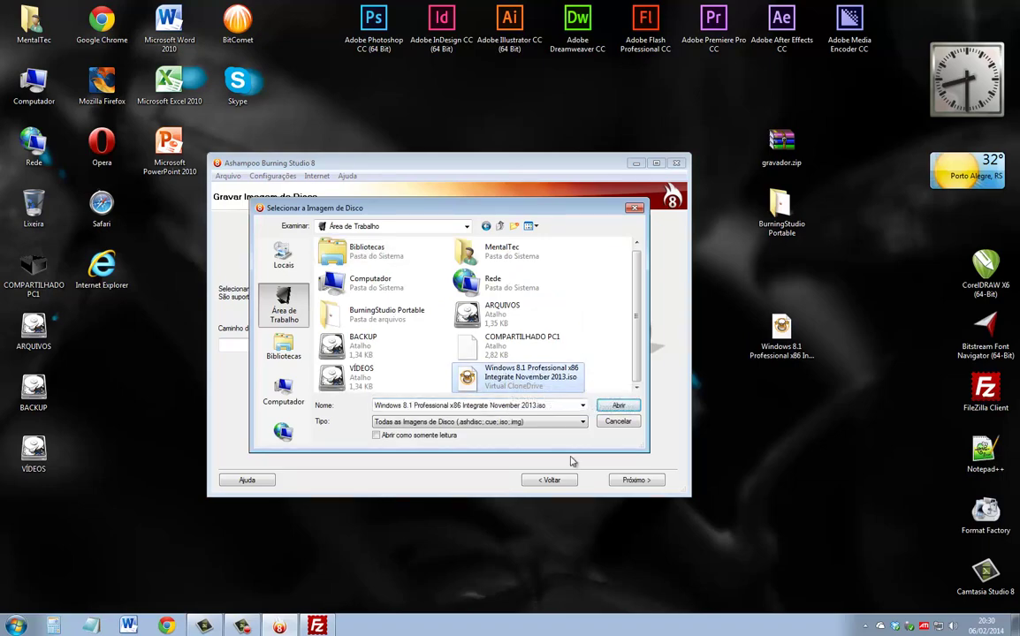
pyautogui.click(618, 407)
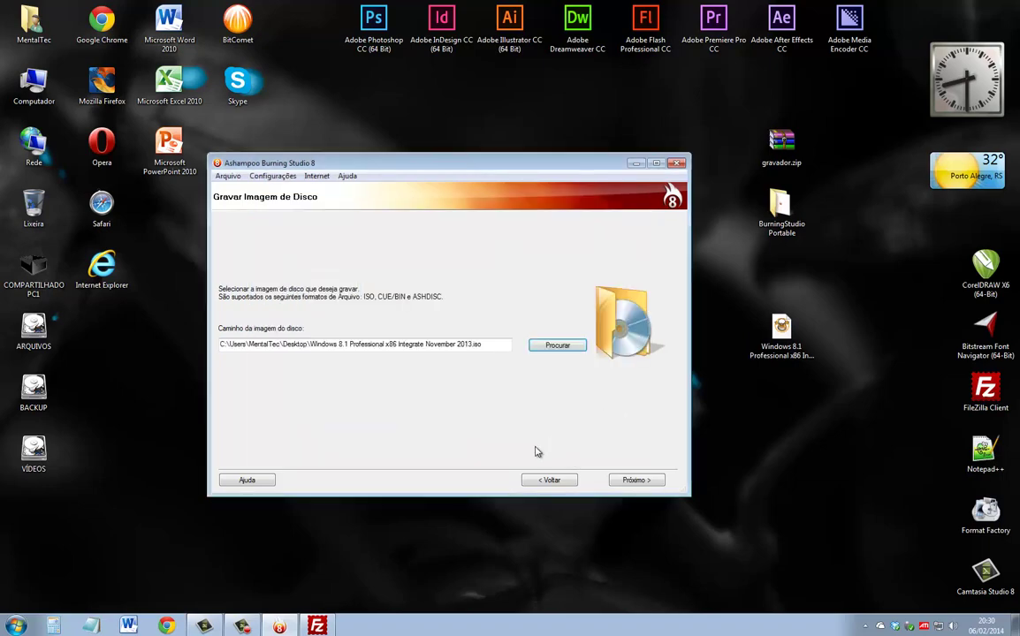
pyautogui.click(626, 483)
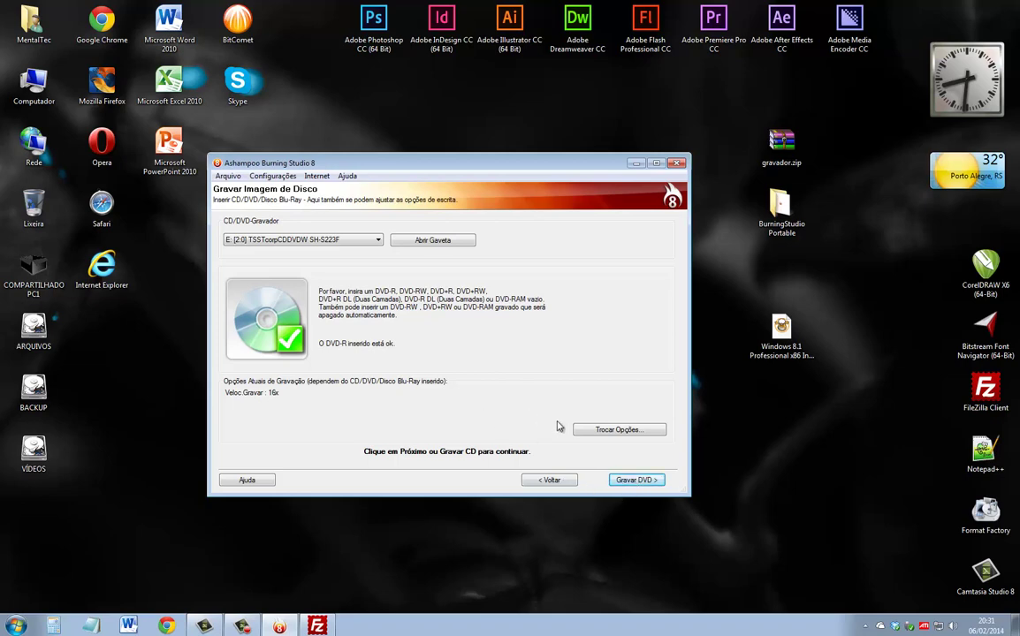
# Examine the available write speeds and other options for the inserted DVD-R, and close them without saving changes
pyautogui.click(606, 433)
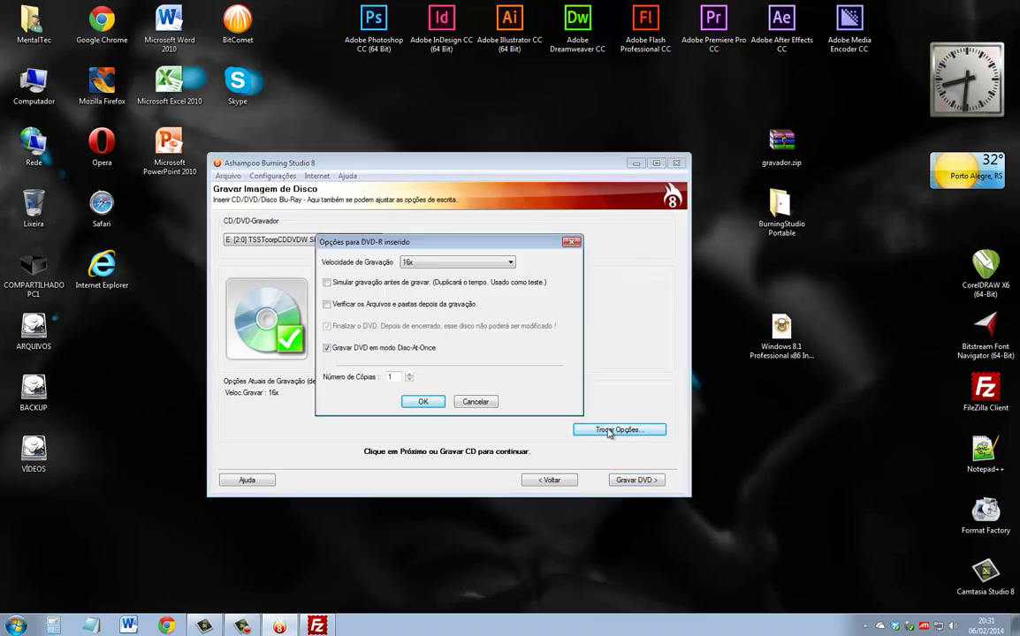
pyautogui.moveTo(462, 242)
pyautogui.mouseDown()
pyautogui.moveTo(448, 230)
pyautogui.moveTo(449, 245)
pyautogui.mouseUp()
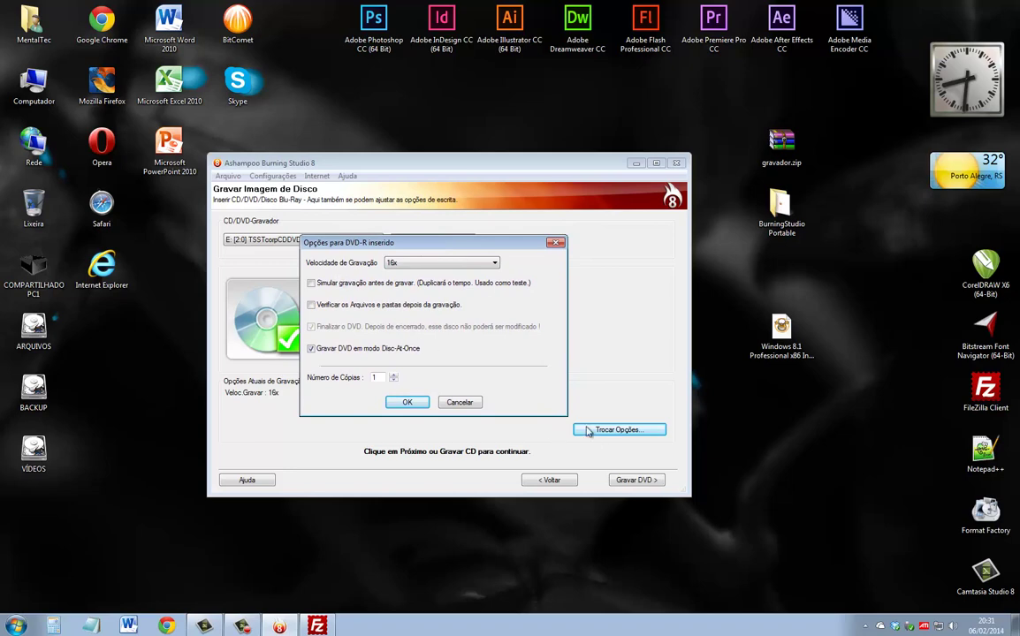
pyautogui.click(448, 263)
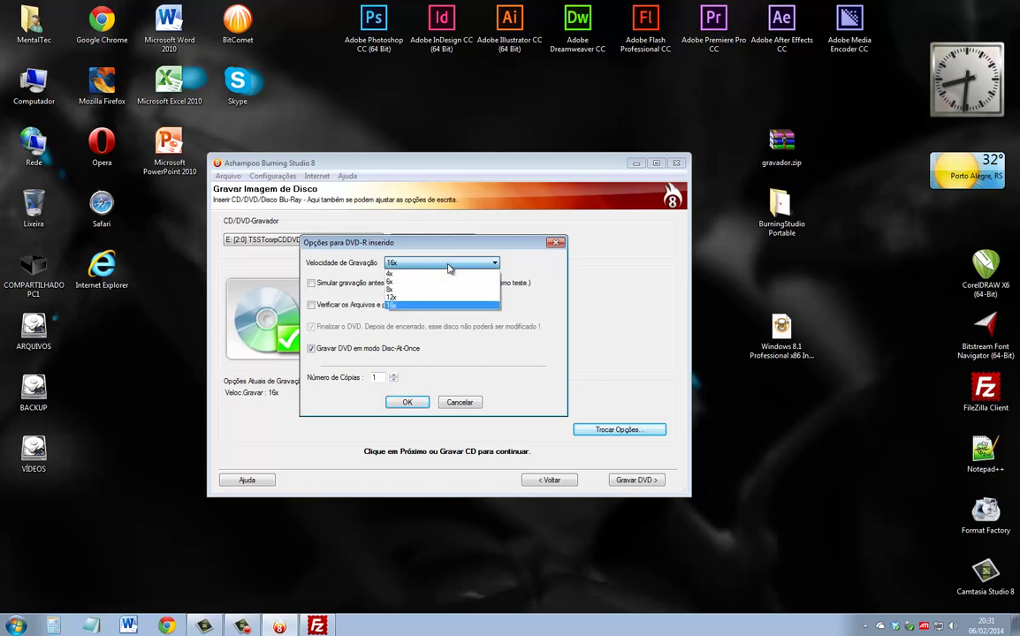
pyautogui.click(449, 269)
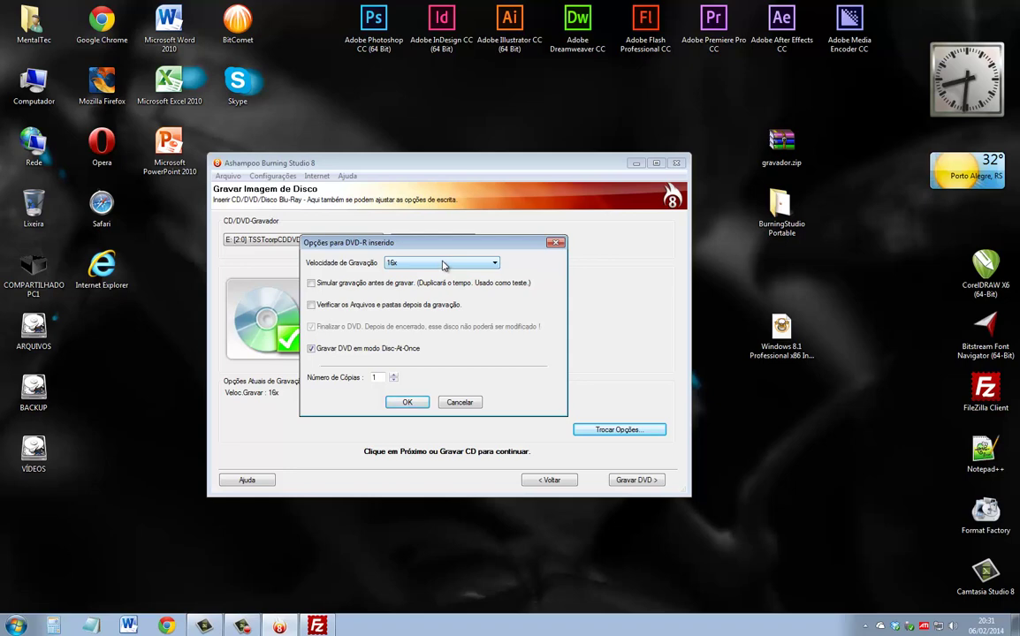
pyautogui.click(439, 263)
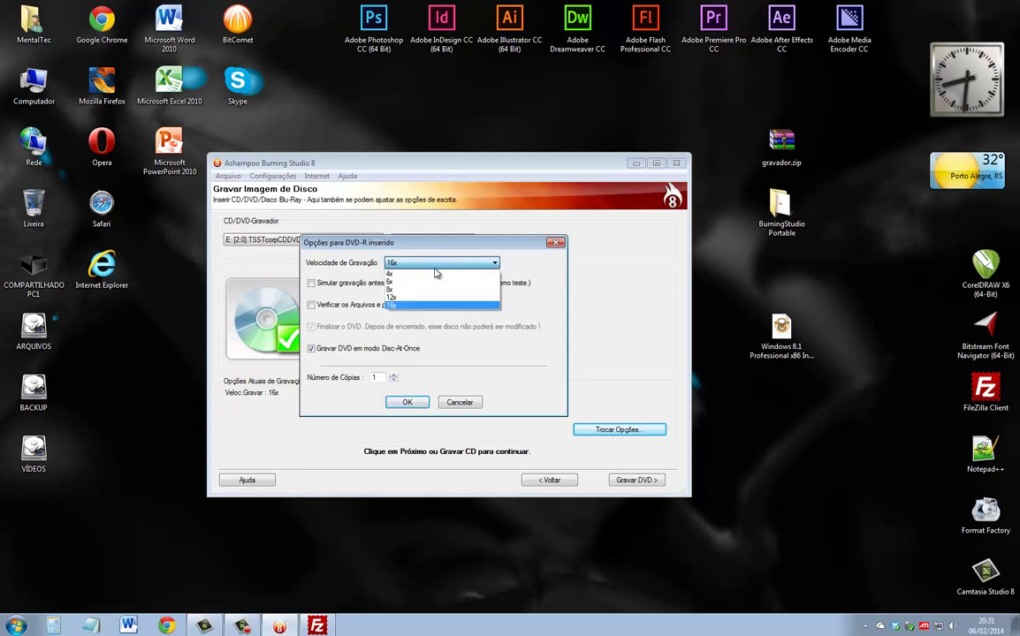
pyautogui.click(438, 305)
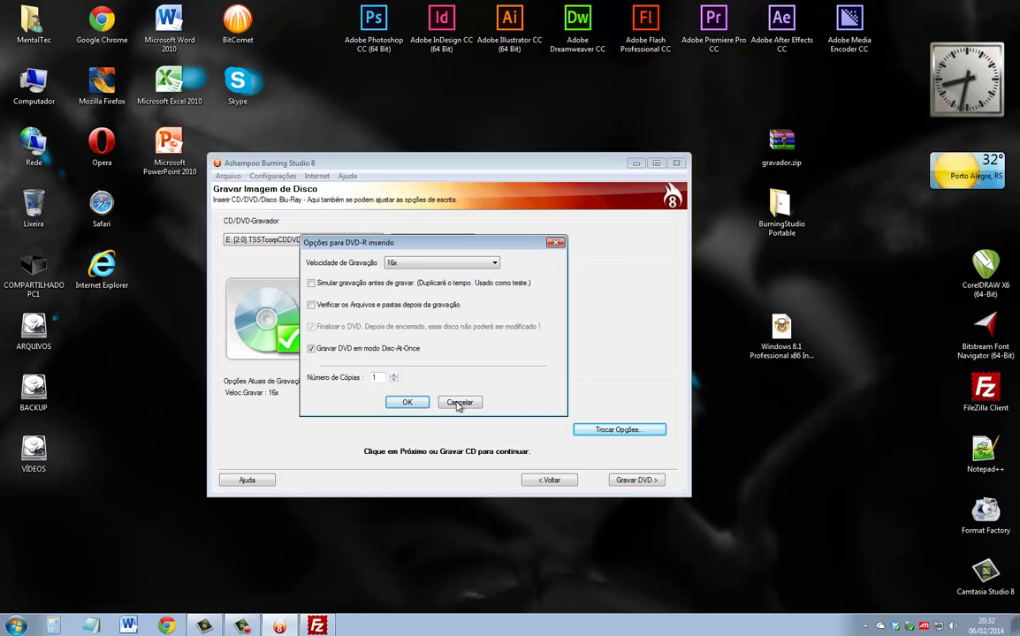
pyautogui.click(459, 402)
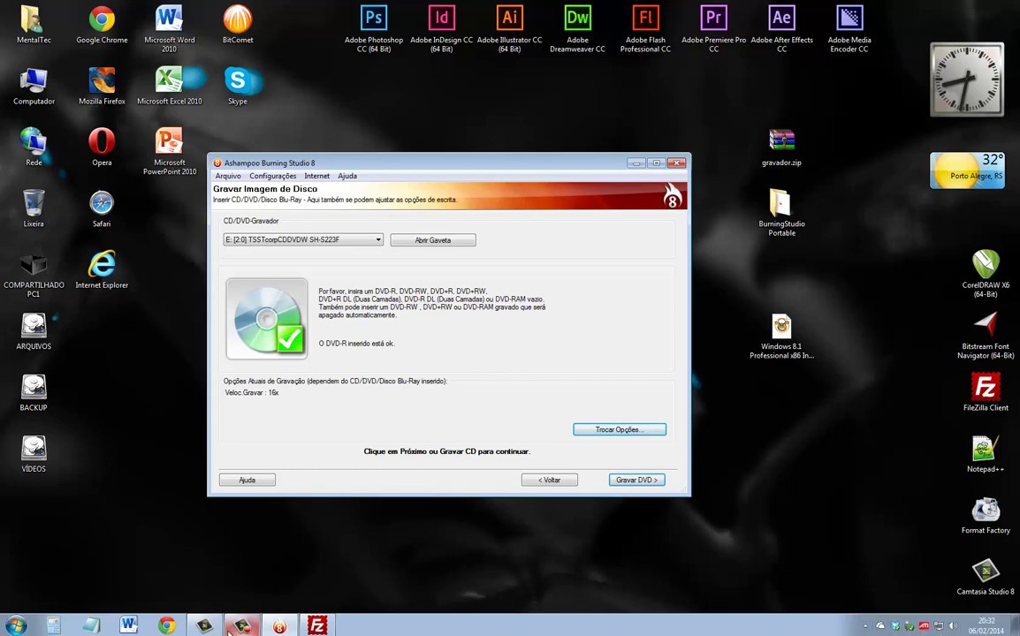
pyautogui.click(924, 626)
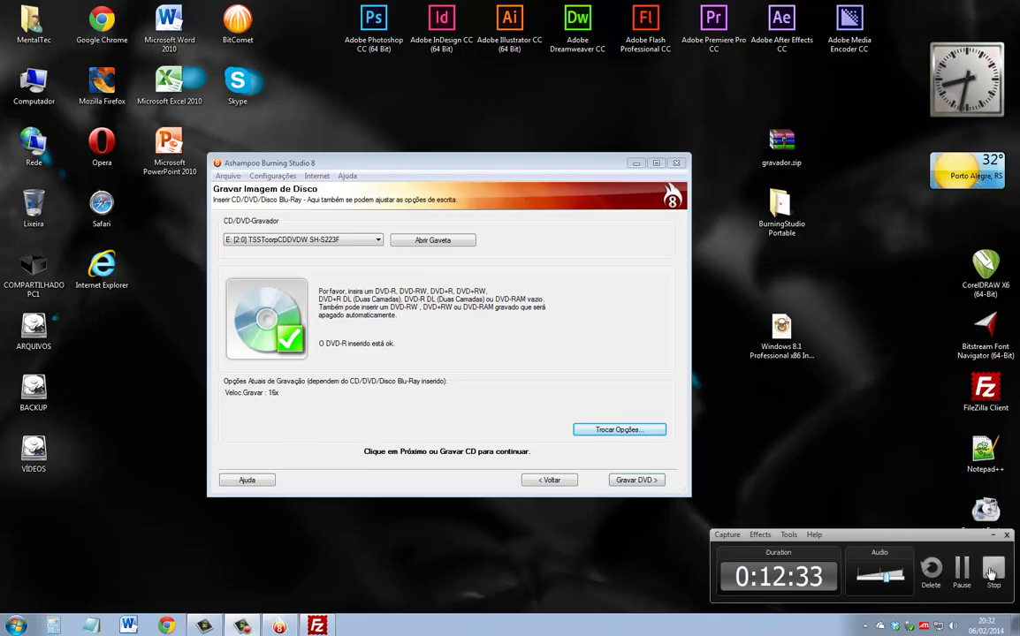
pyautogui.moveTo(884, 535); pyautogui.dragTo(800, 526)
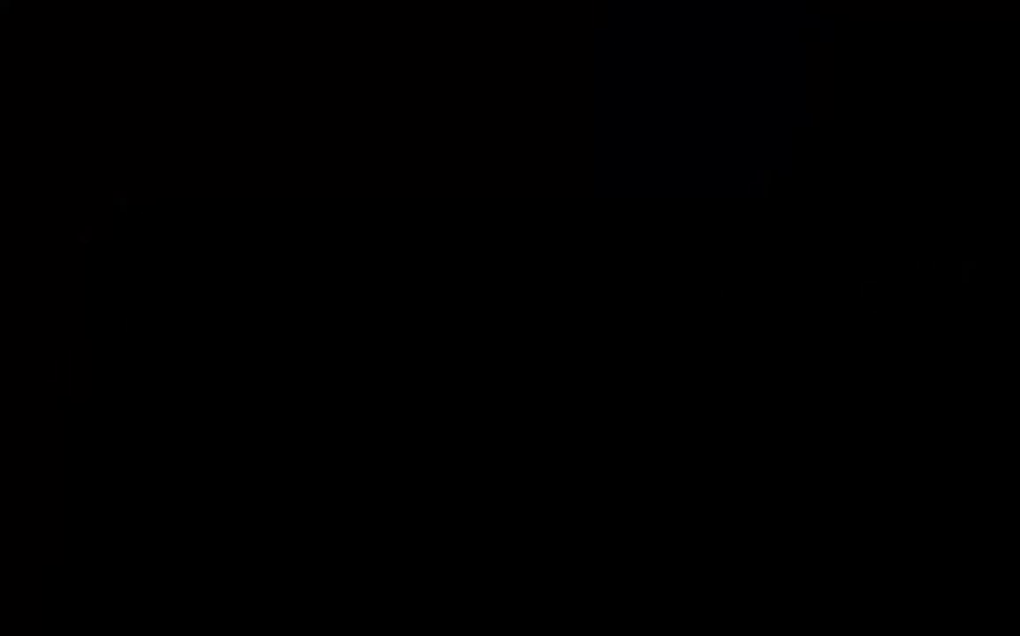